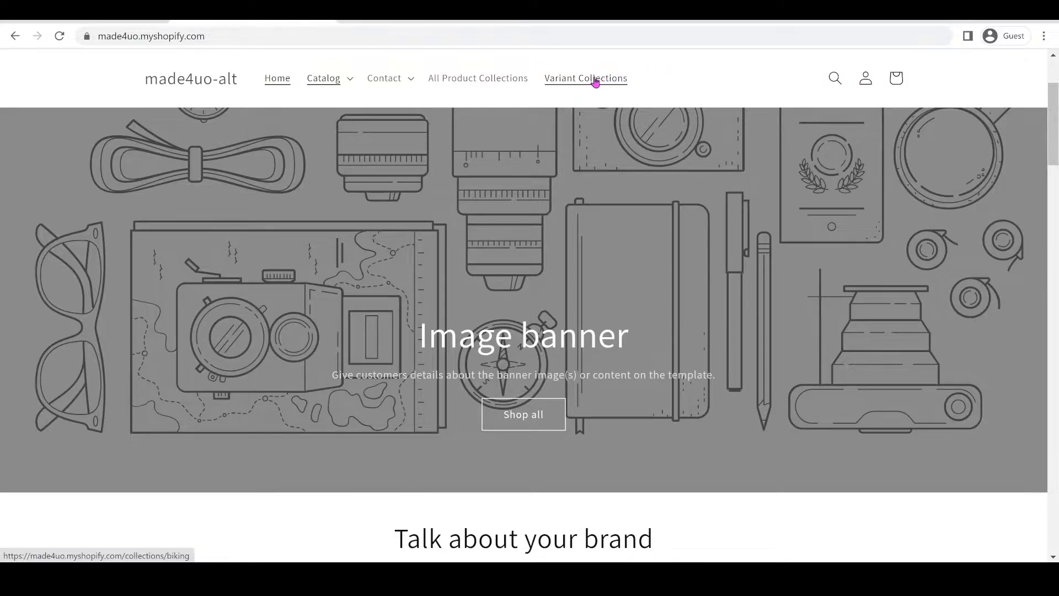
Scroll through the Biking collection grid of saddle and pedal colour variant cards with prices.
scroll(690, 184, "down", 2)
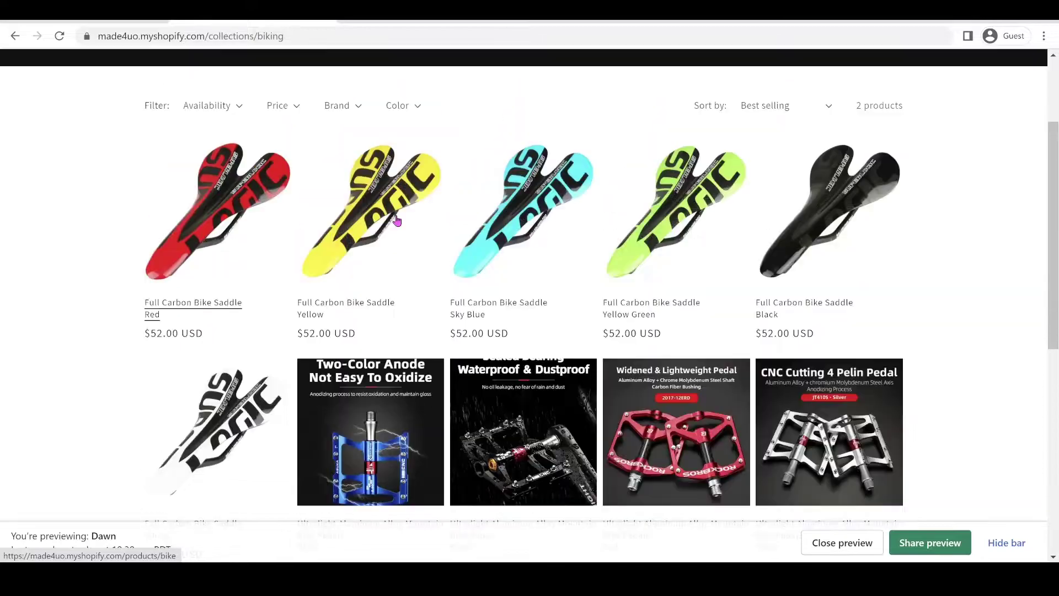
scroll(878, 218, "down", 1)
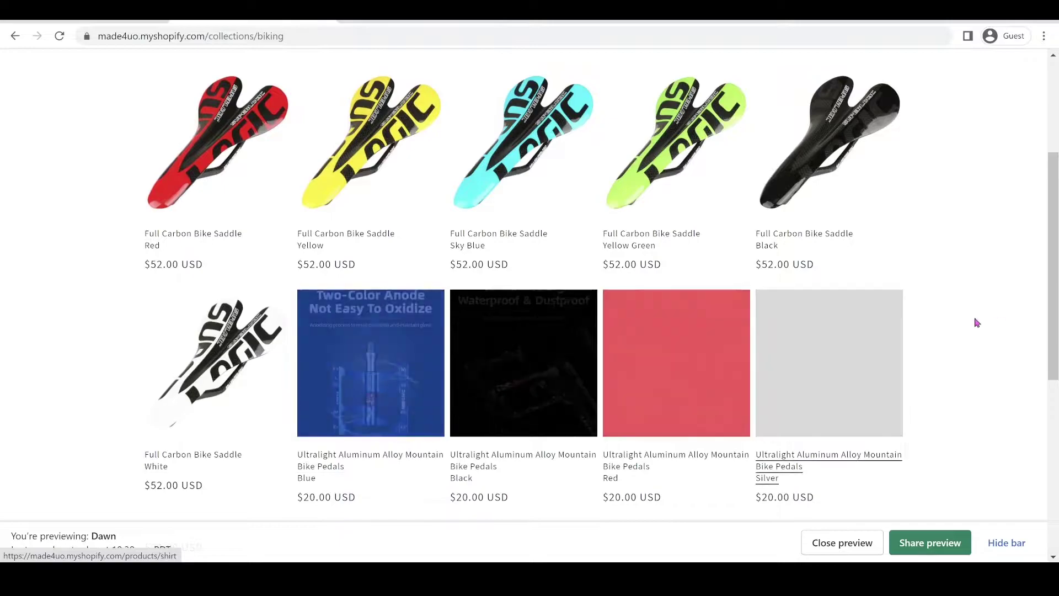
scroll(686, 323, "down", 1)
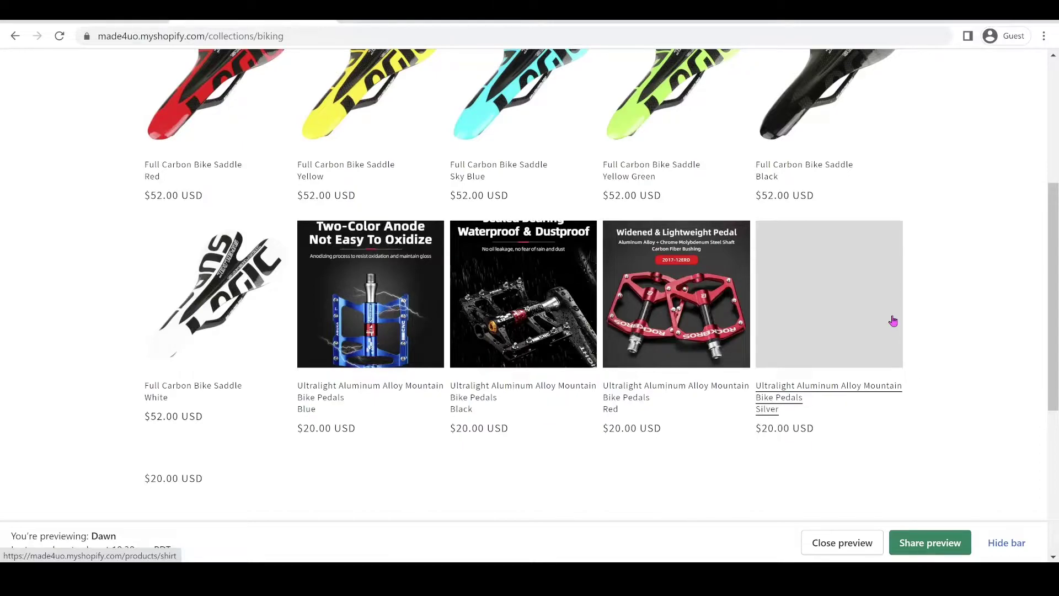
scroll(883, 319, "up", 5)
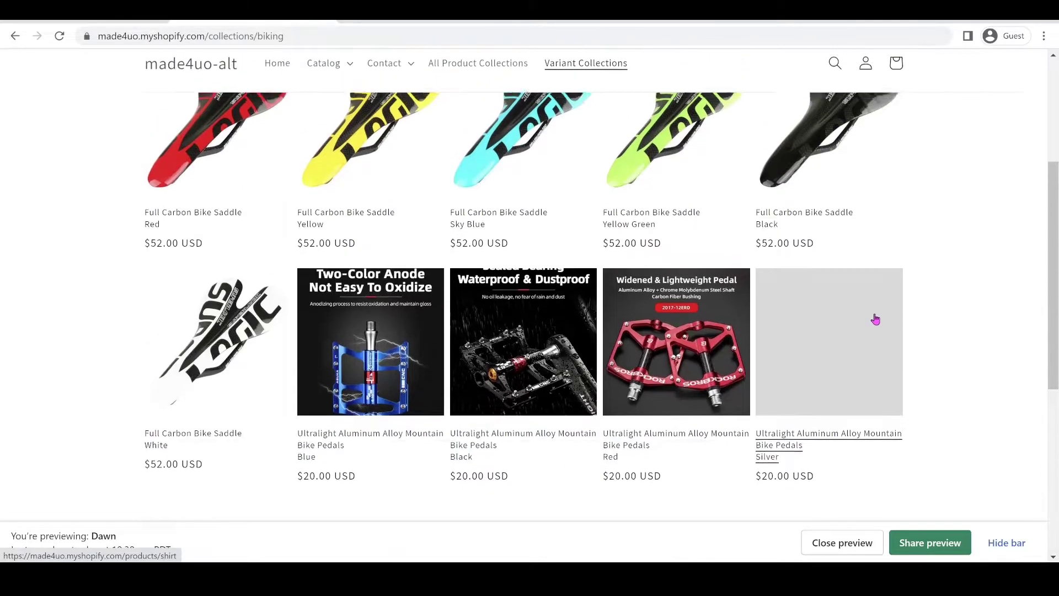
scroll(470, 278, "down", 1)
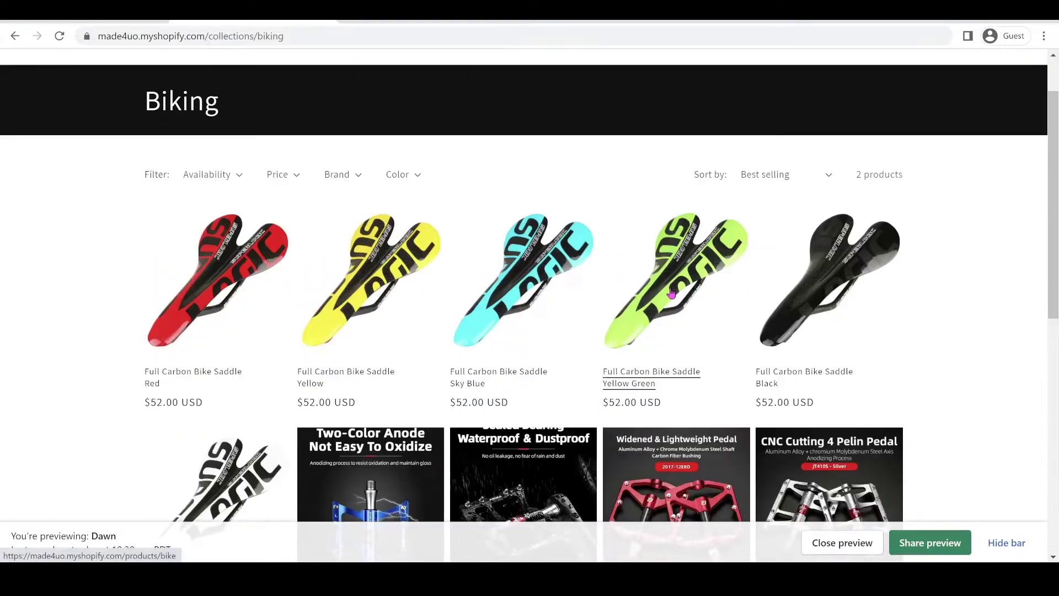
left_click(669, 291)
scroll(831, 276, "down", 1)
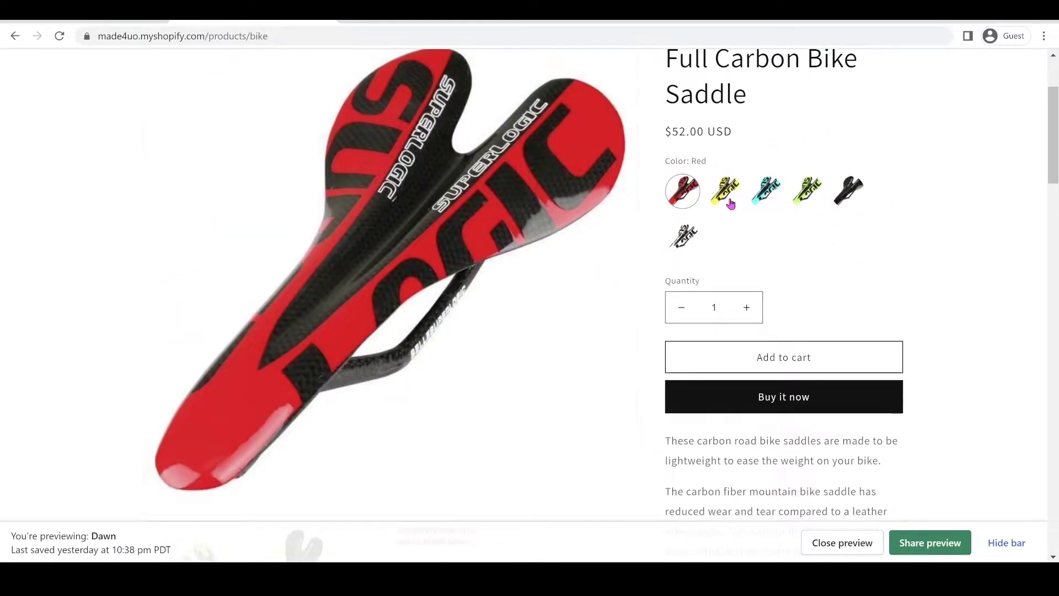
scroll(704, 266, "up", 3)
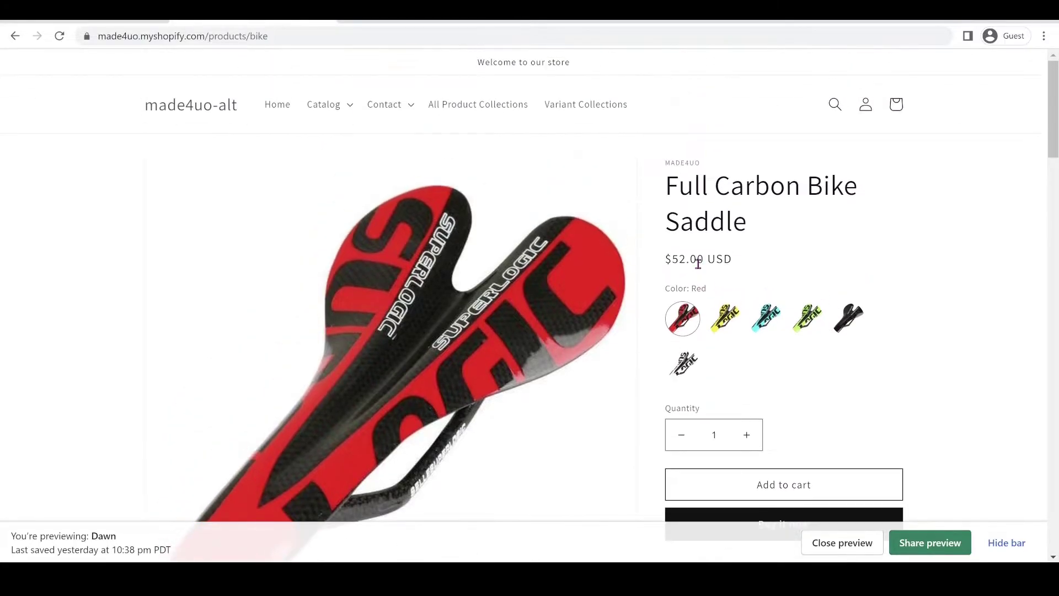
left_click(563, 104)
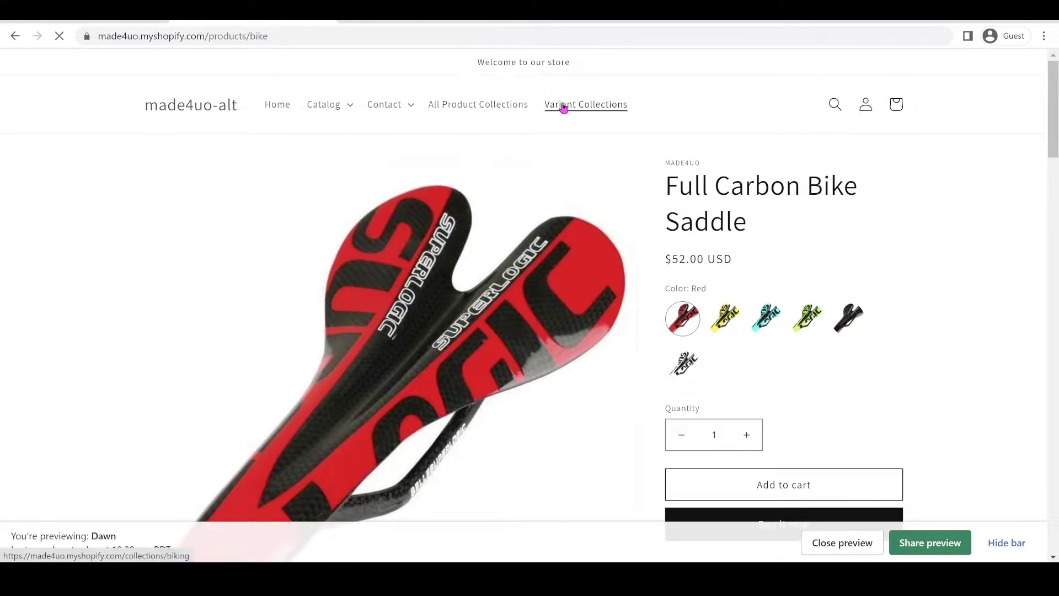
scroll(524, 310, "down", 1)
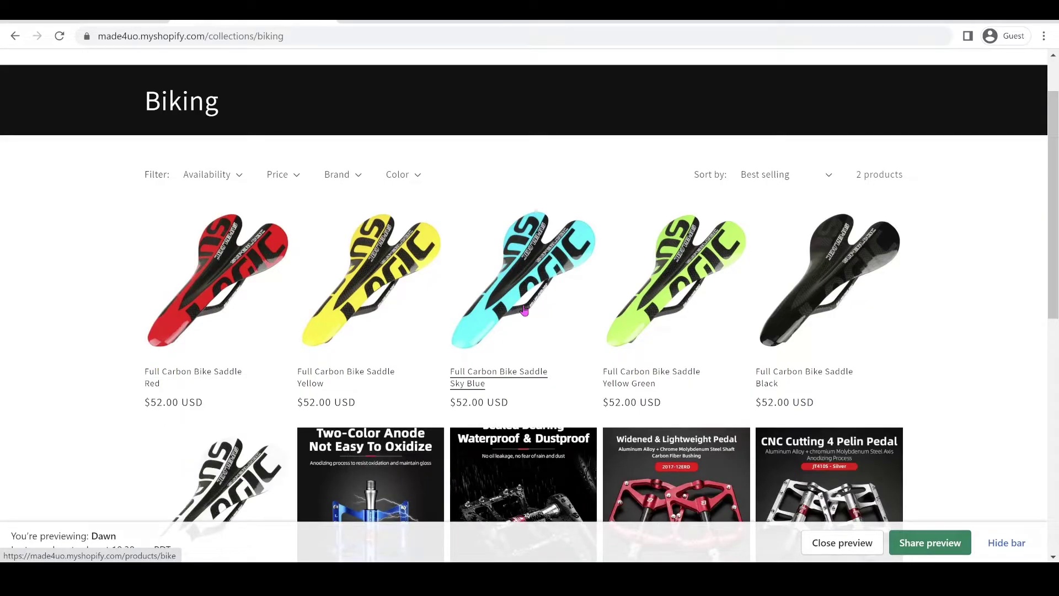
scroll(524, 310, "down", 2)
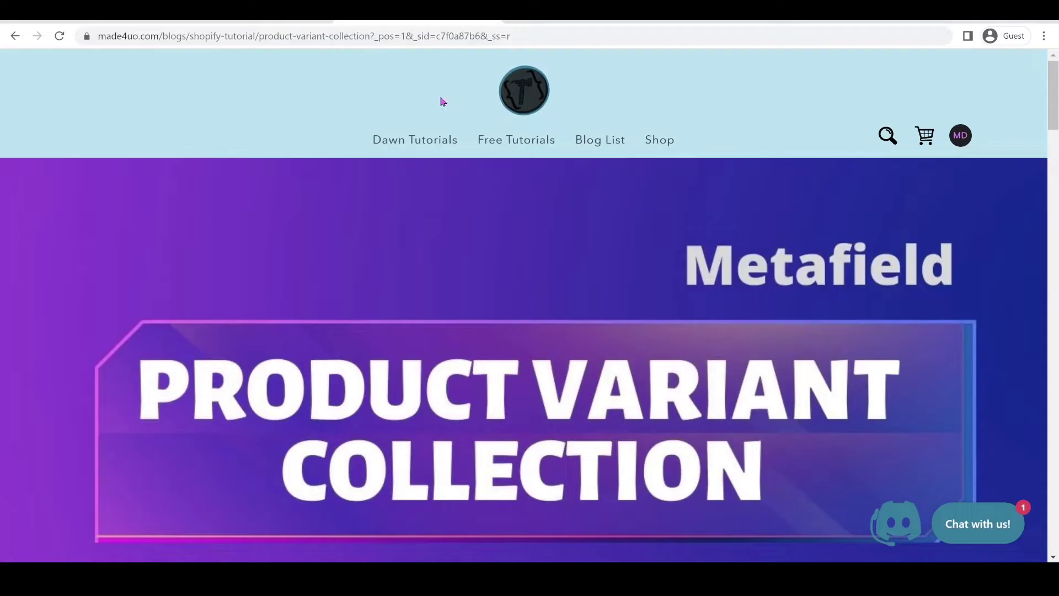
Scroll the Product Variant Collection blog post down to the secondary-image metafield screenshot.
scroll(822, 212, "down", 8)
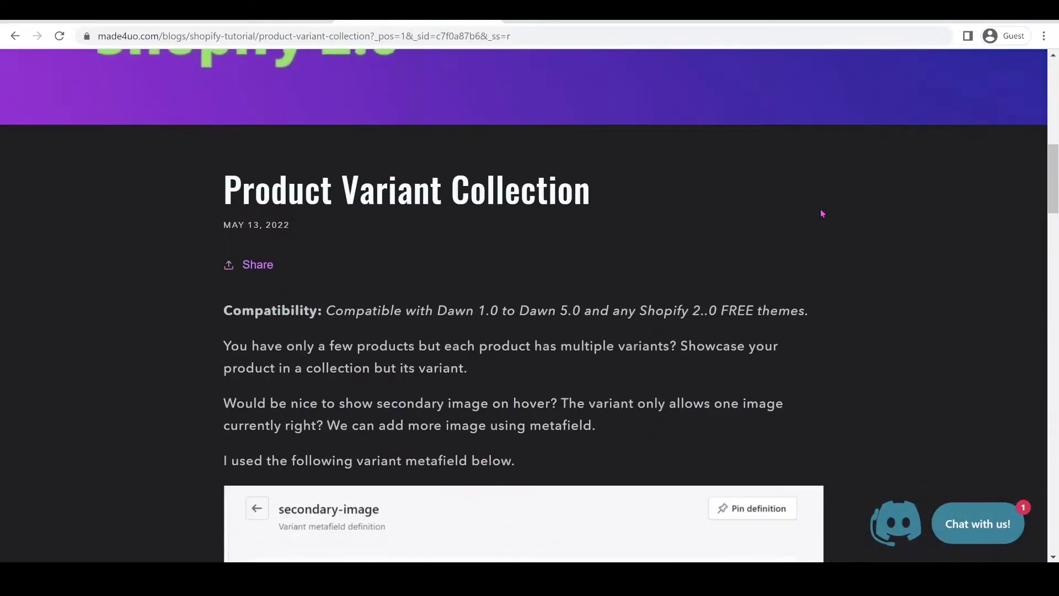
scroll(822, 213, "down", 9)
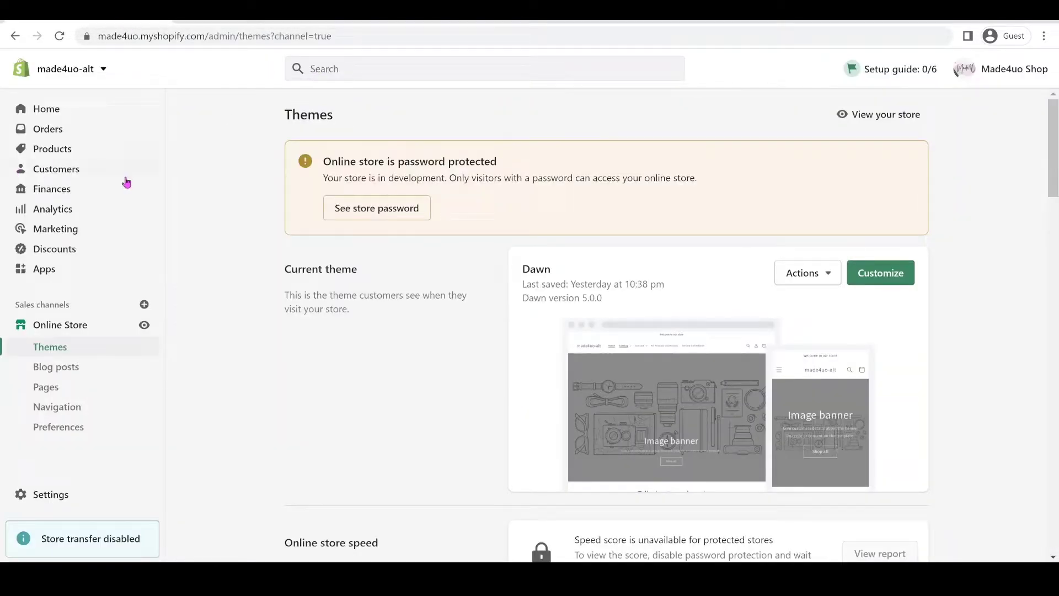
View the variant metafield definitions and the secondary-image File definition (my_fields.secondary_image).
left_click(57, 497)
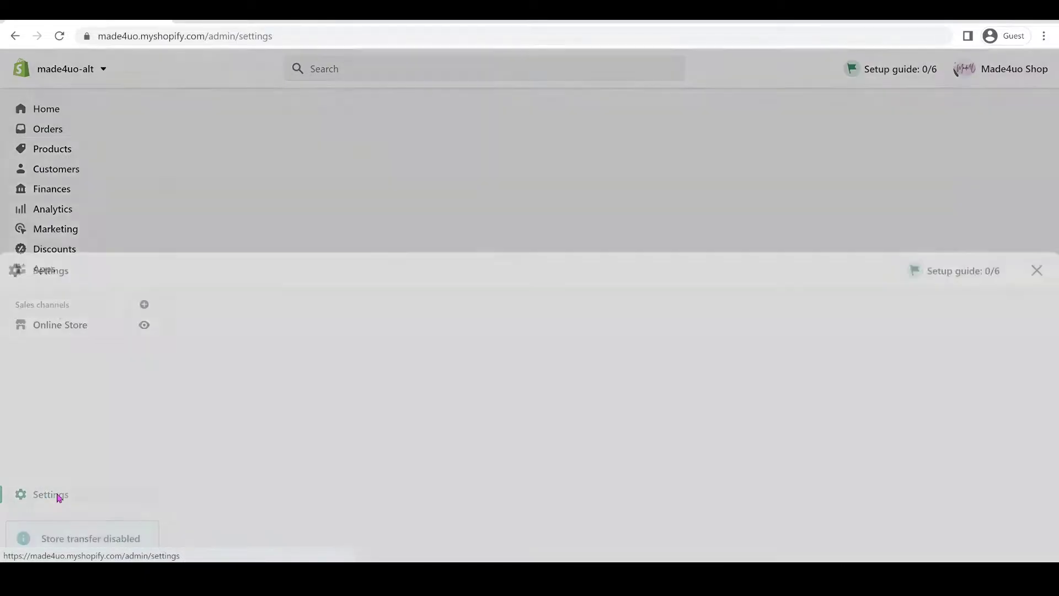
scroll(270, 267, "down", 3)
scroll(270, 267, "down", 3)
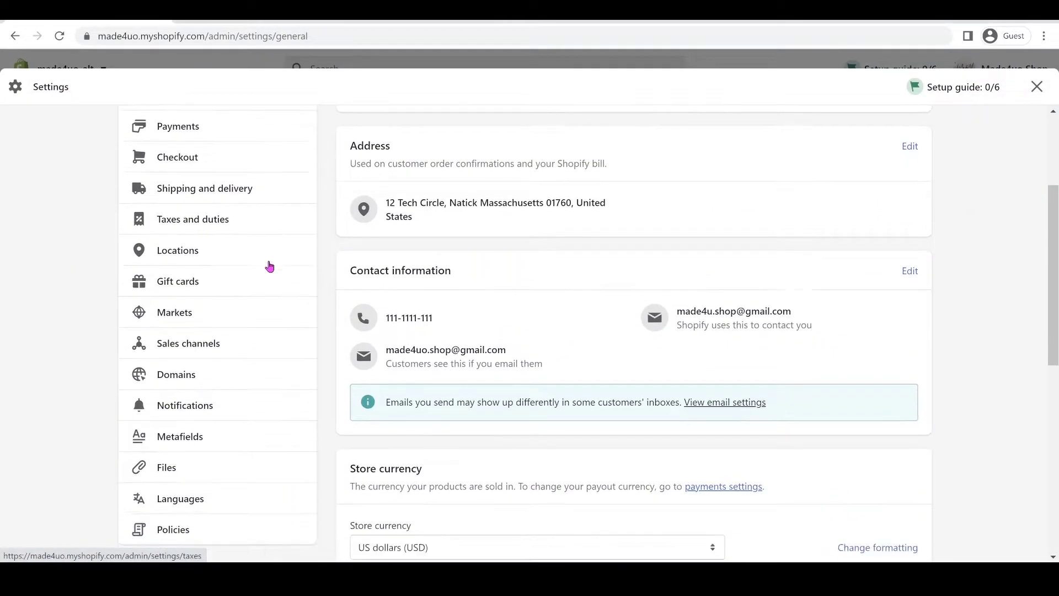
left_click(190, 332)
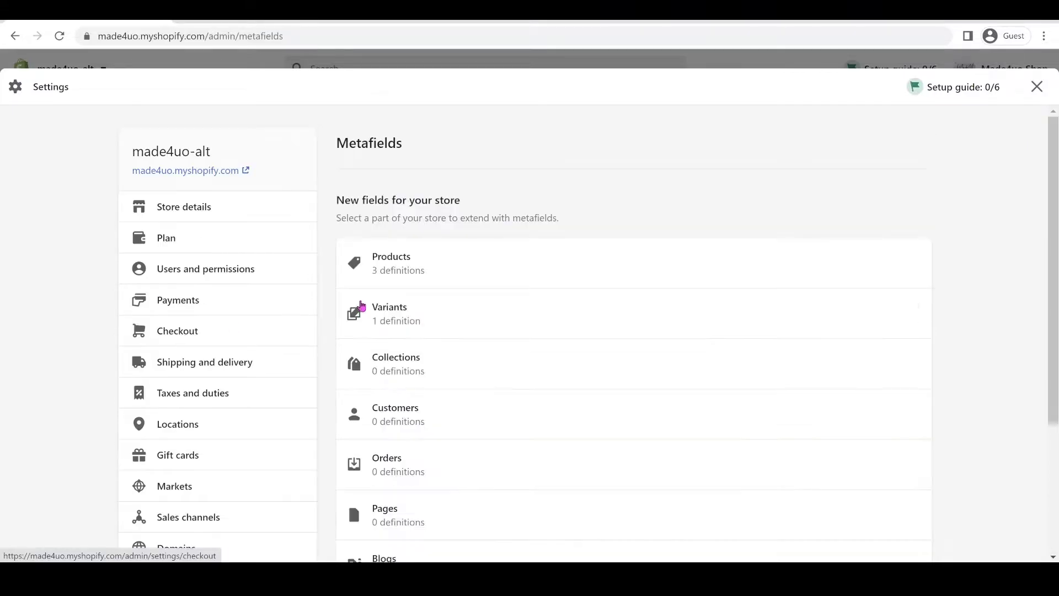
scroll(485, 252, "down", 1)
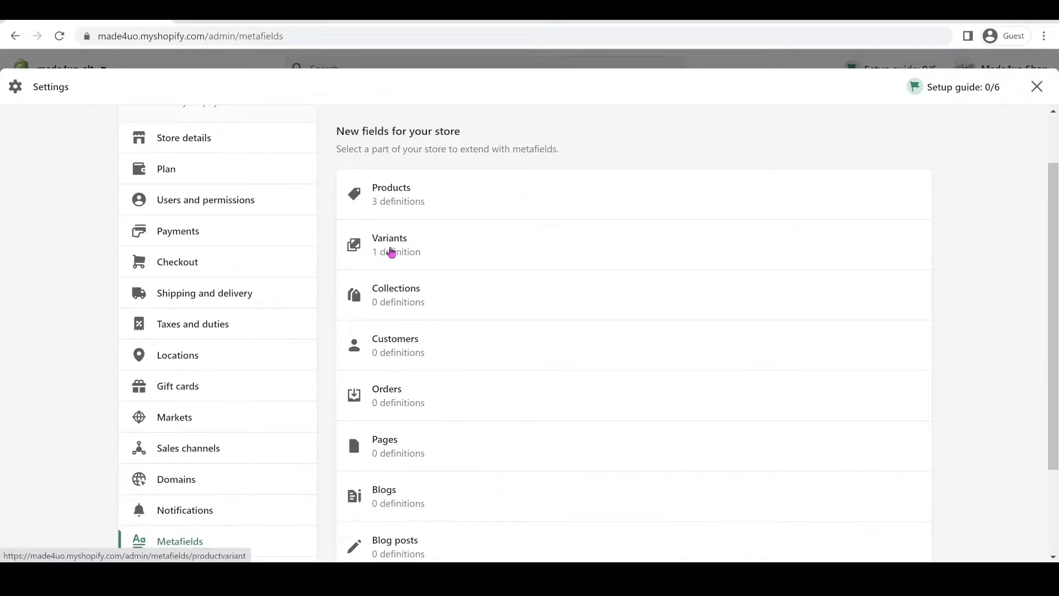
left_click(401, 251)
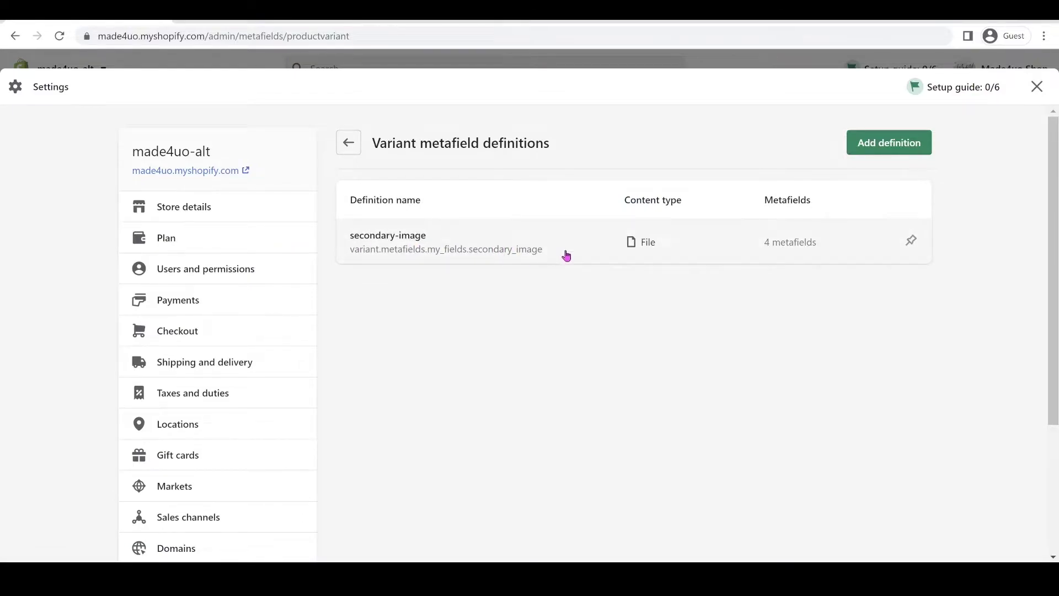
left_click_drag(547, 255, 343, 256)
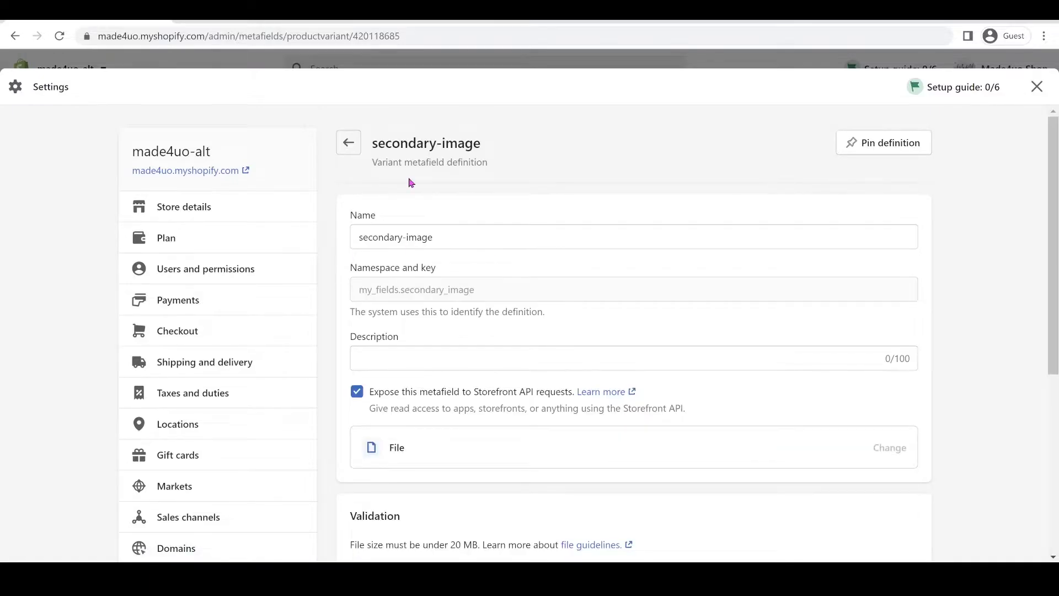
Start a new variant metafield definition named secondary-image.
left_click(346, 144)
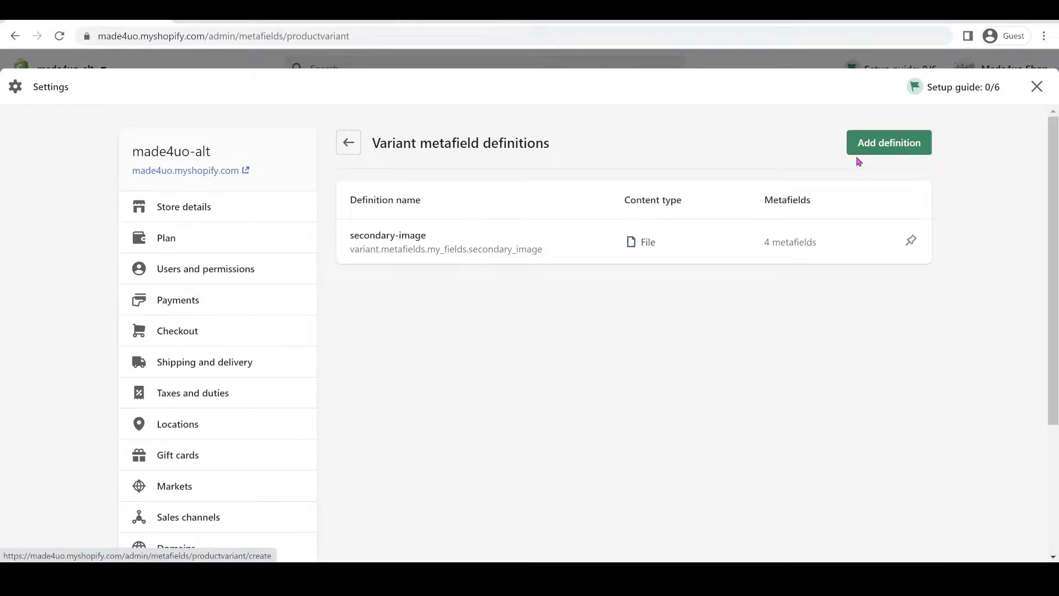
left_click(906, 146)
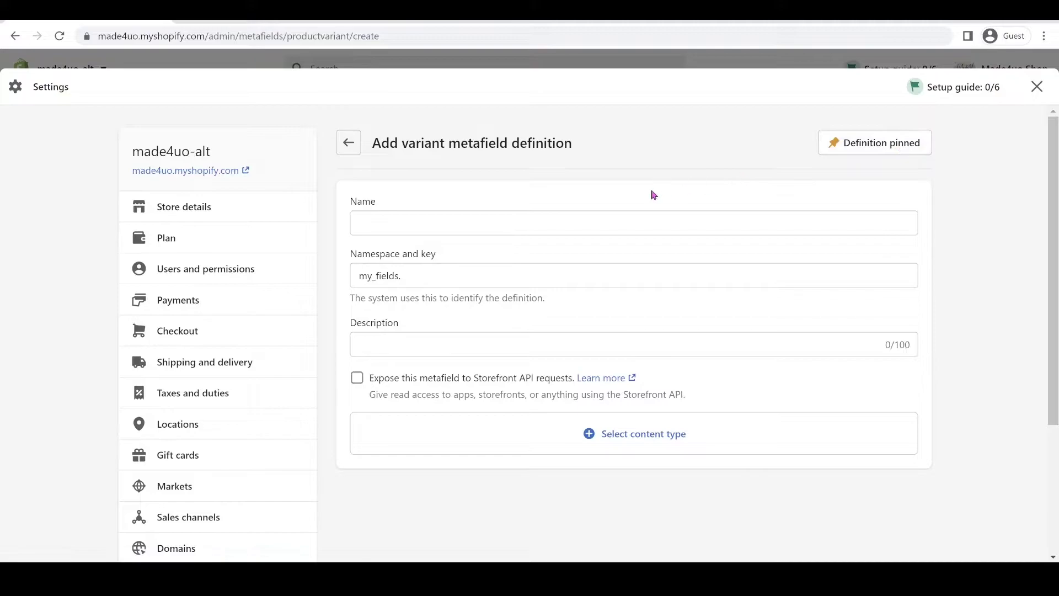
left_click(572, 227)
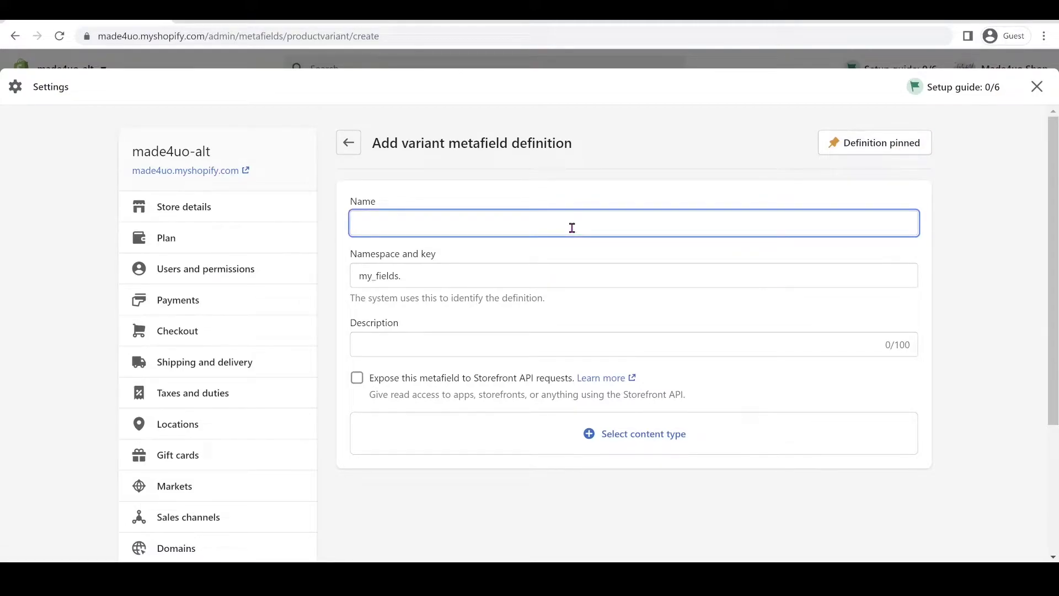
type("secondar")
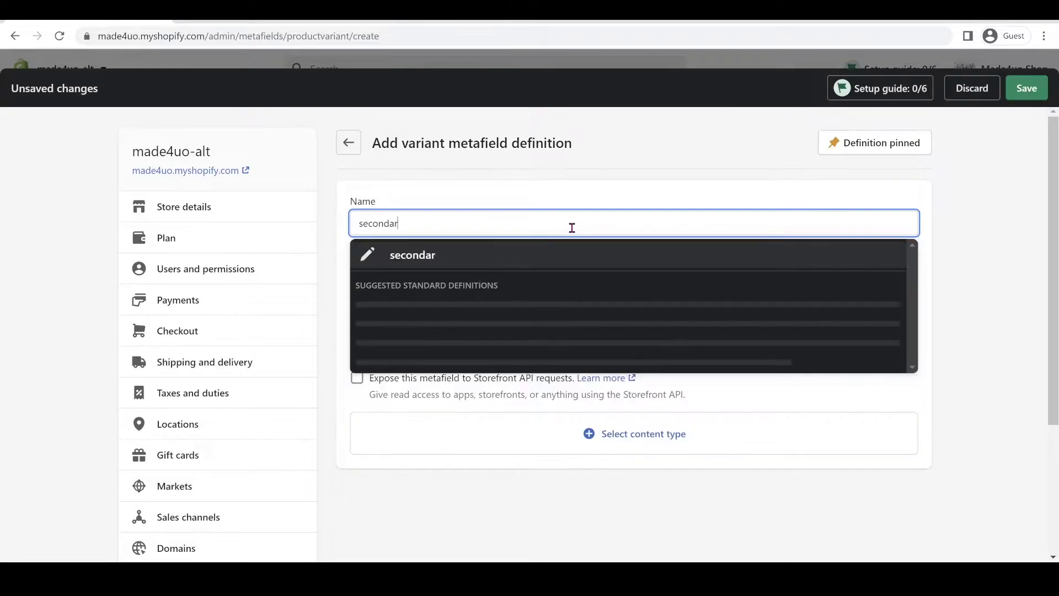
type("y-image")
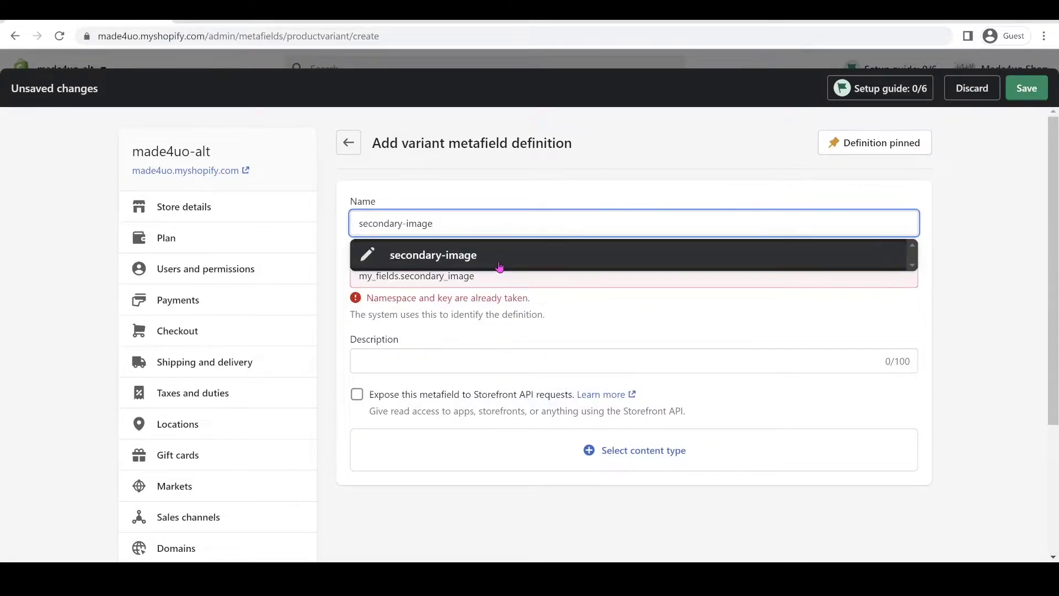
left_click(501, 267)
Rename it secondary-image-other so the key becomes my_fields.secondary_image_other.
scroll(538, 222, "down", 1)
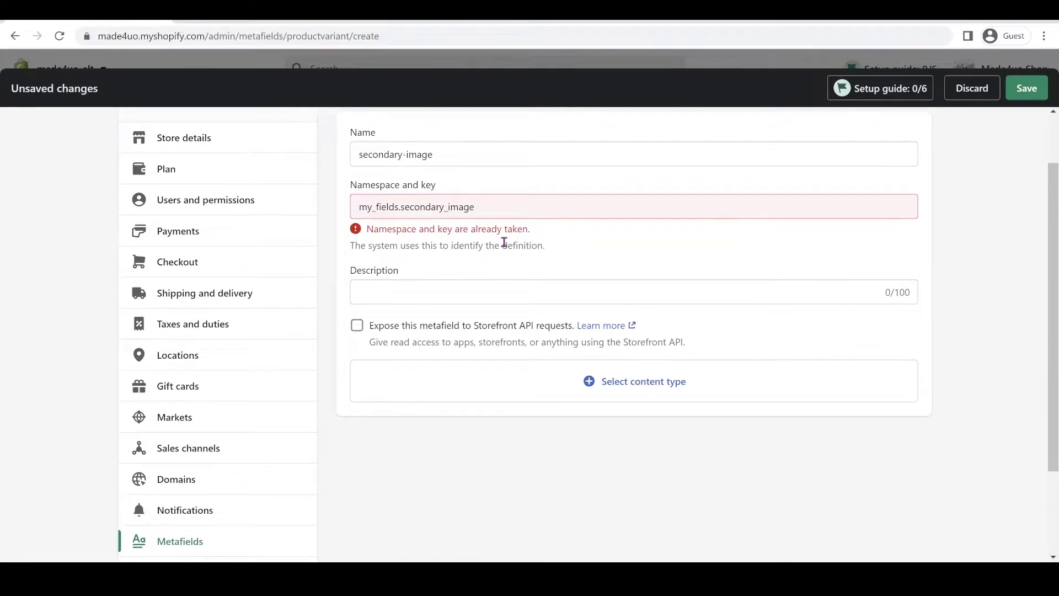
scroll(499, 250, "up", 1)
left_click(405, 222)
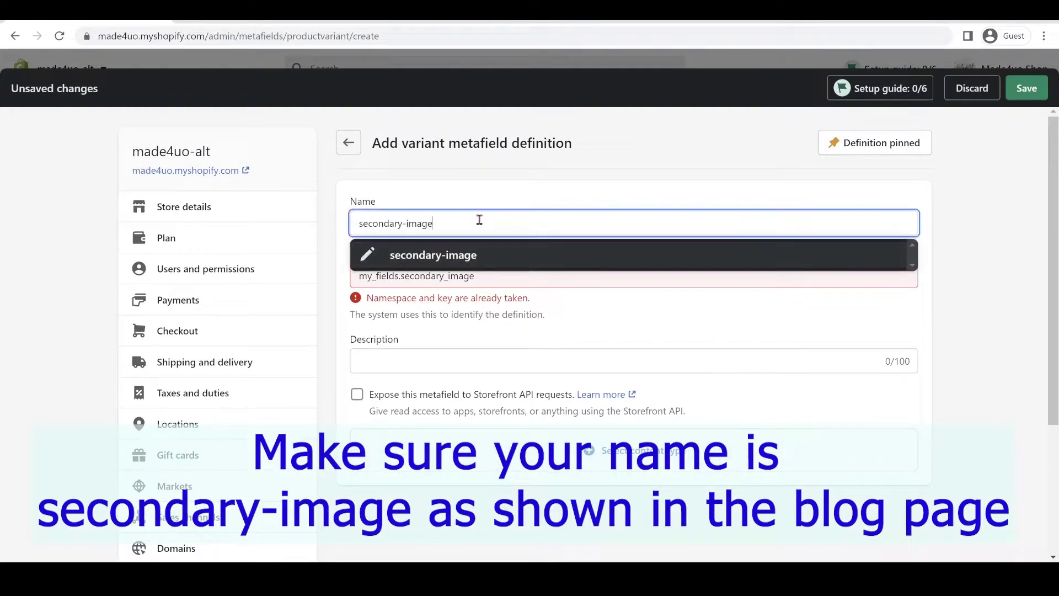
type("-other")
left_click(508, 184)
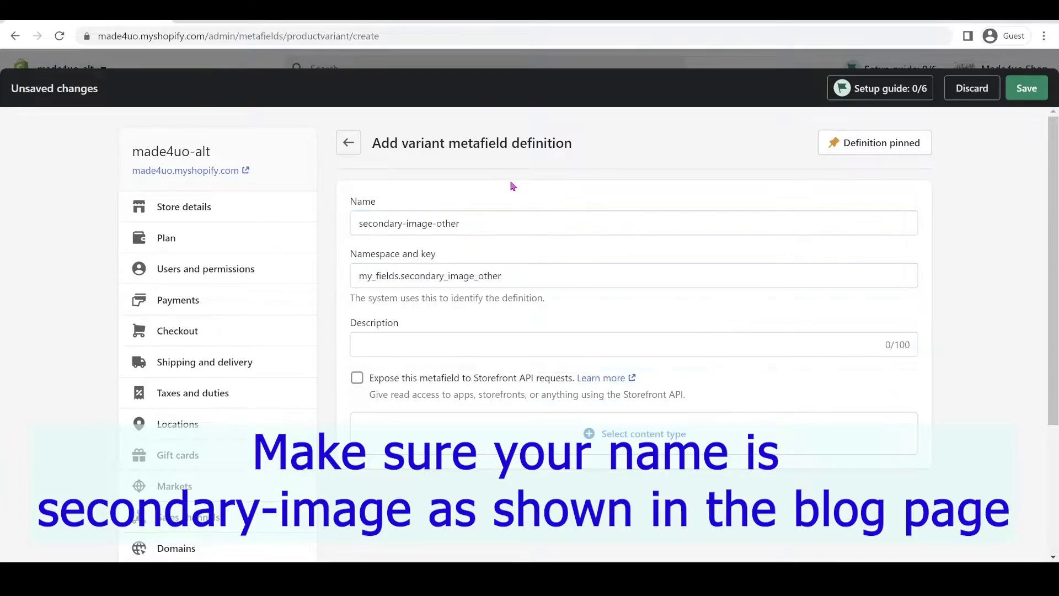
scroll(472, 349, "down", 1)
scroll(461, 321, "up", 1)
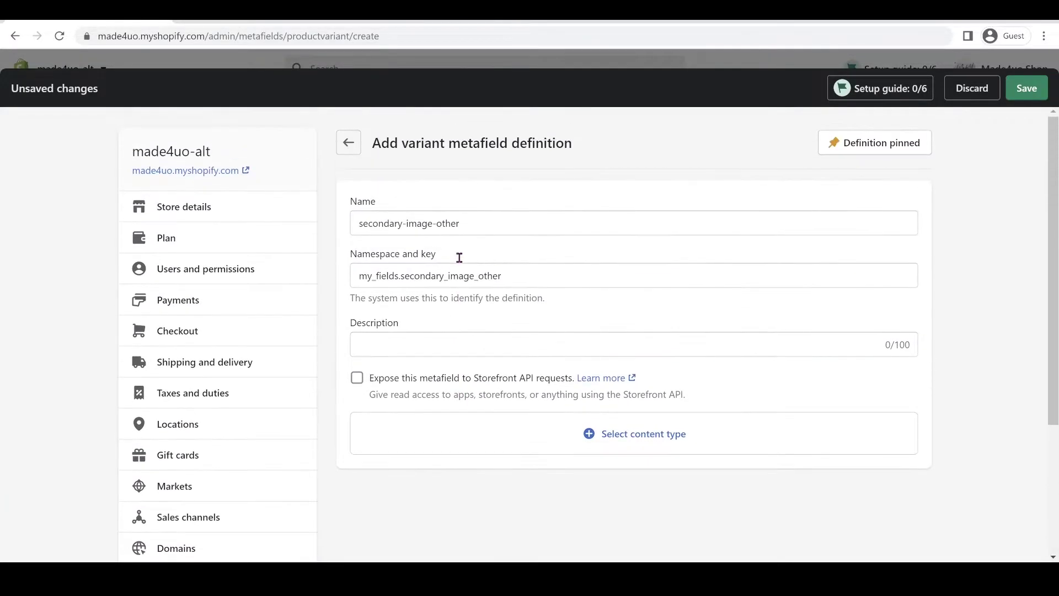
Enable Storefront API access and set the content type to File.
left_click(412, 386)
scroll(598, 329, "down", 3)
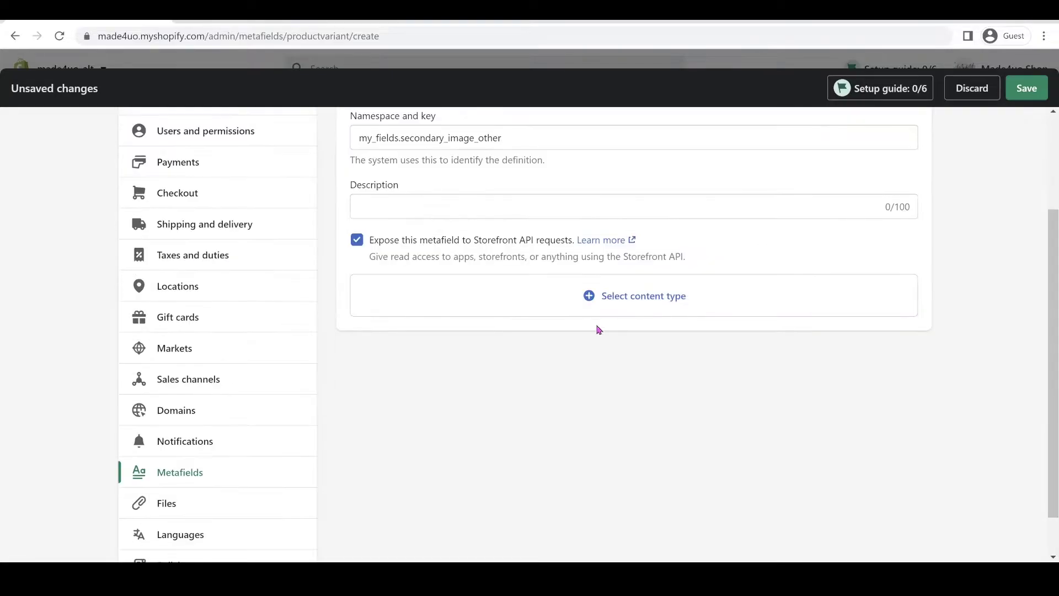
left_click(625, 307)
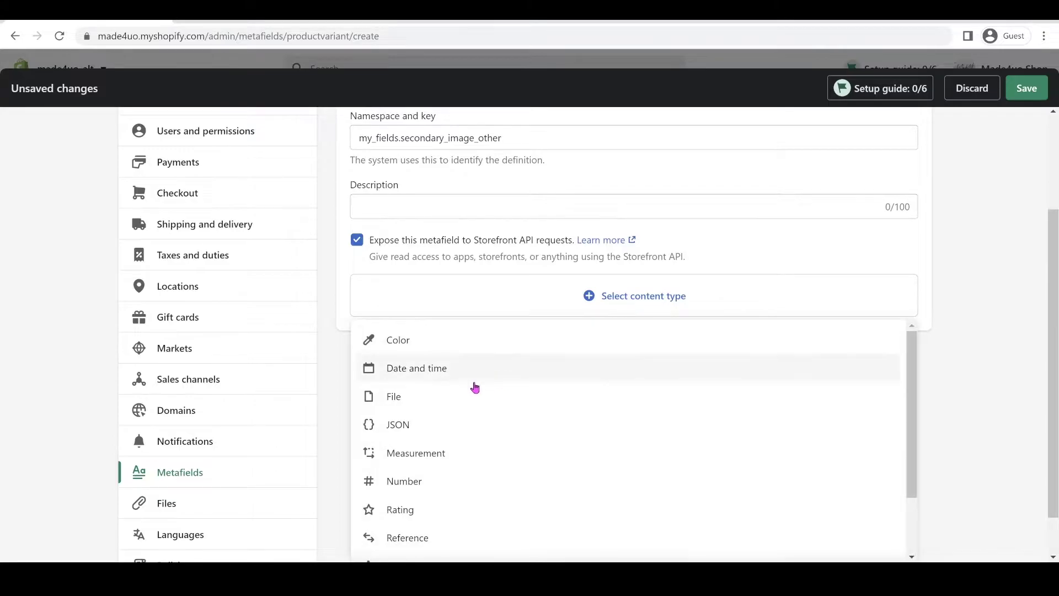
left_click(448, 396)
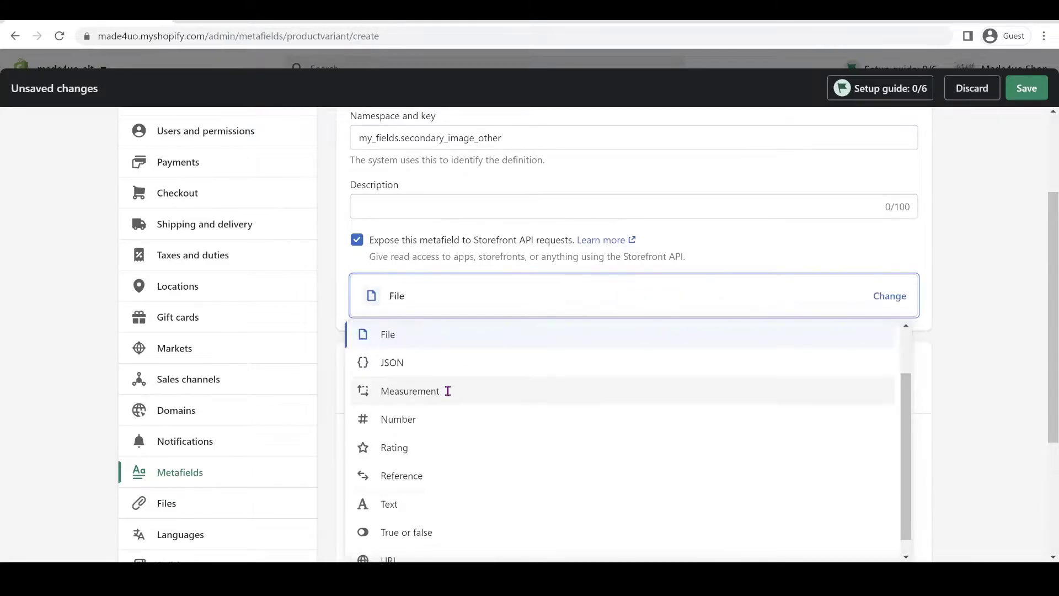
Uncheck Videos so the definition accepts only image files.
scroll(467, 372, "down", 3)
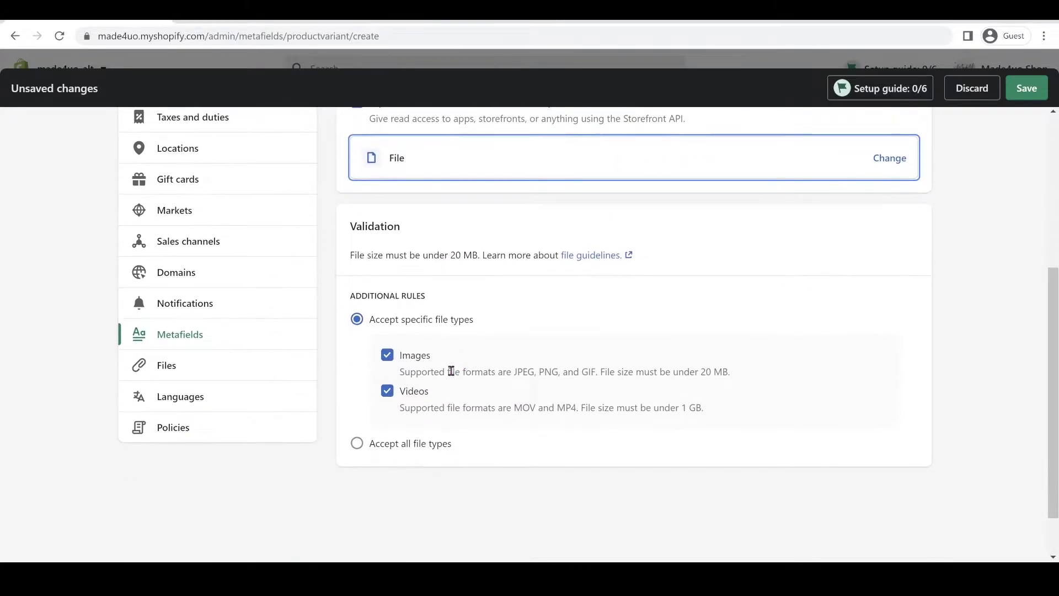
left_click(406, 395)
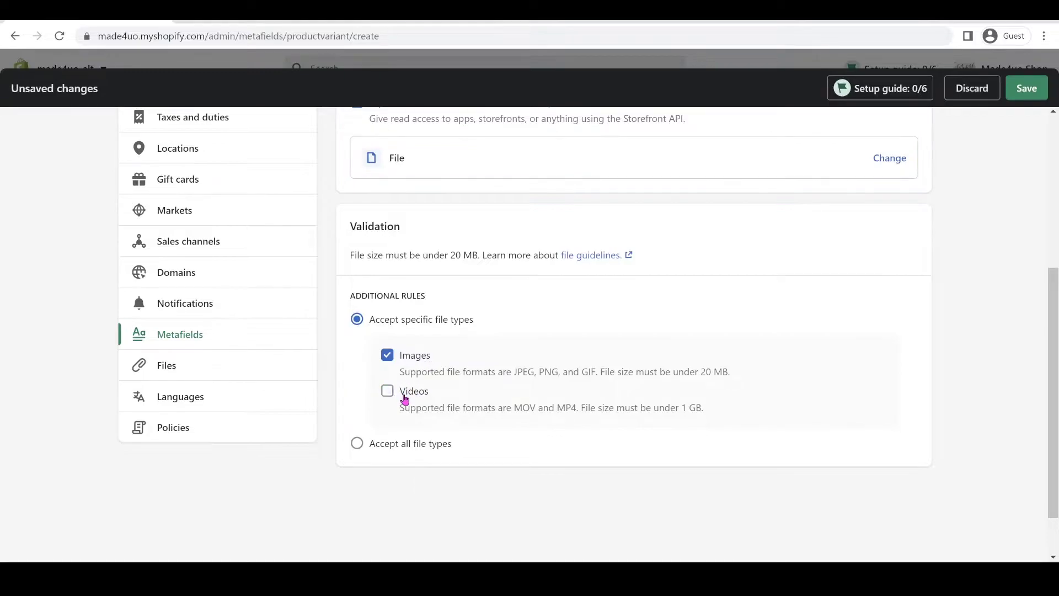
scroll(494, 394, "down", 1)
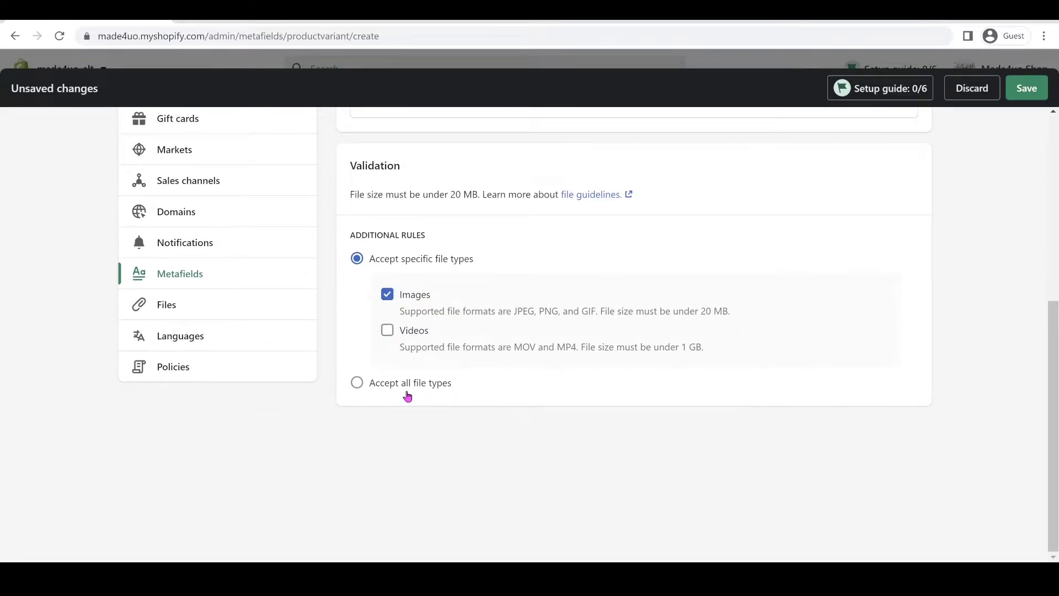
scroll(561, 409, "up", 3)
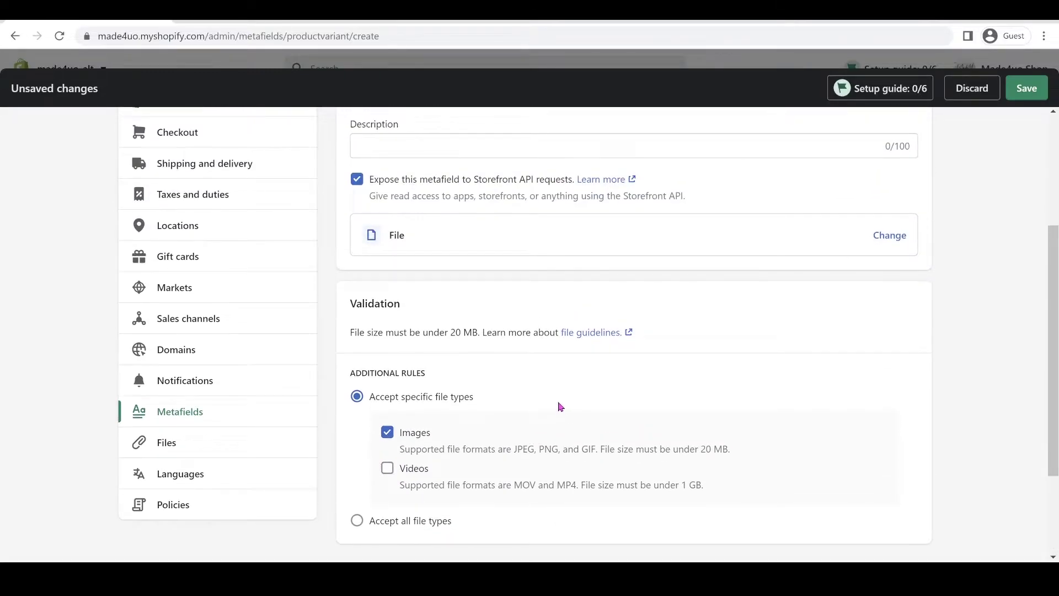
scroll(561, 405, "down", 2)
scroll(561, 405, "up", 5)
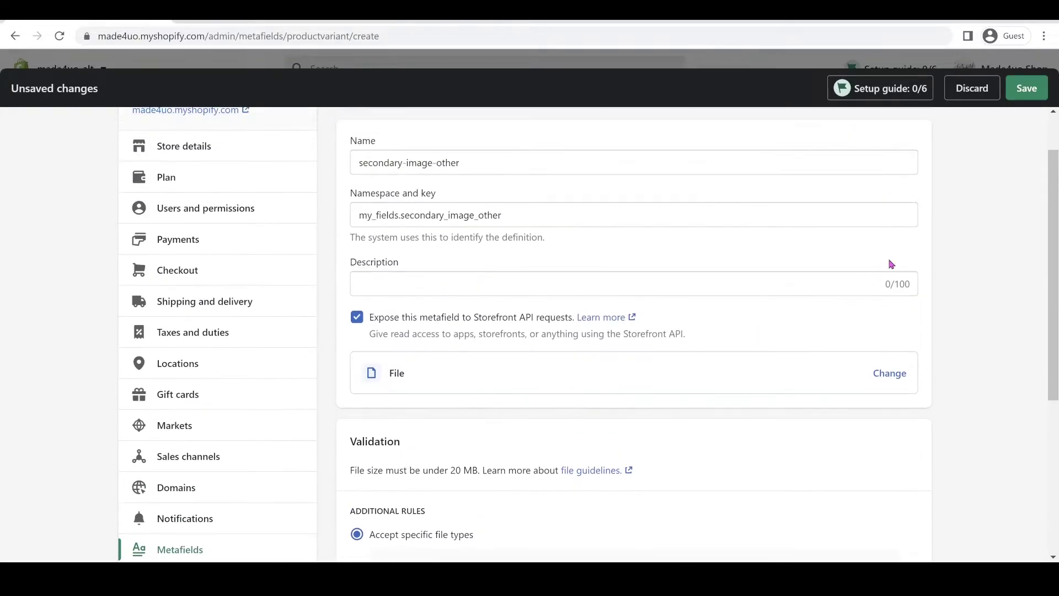
scroll(687, 326, "up", 1)
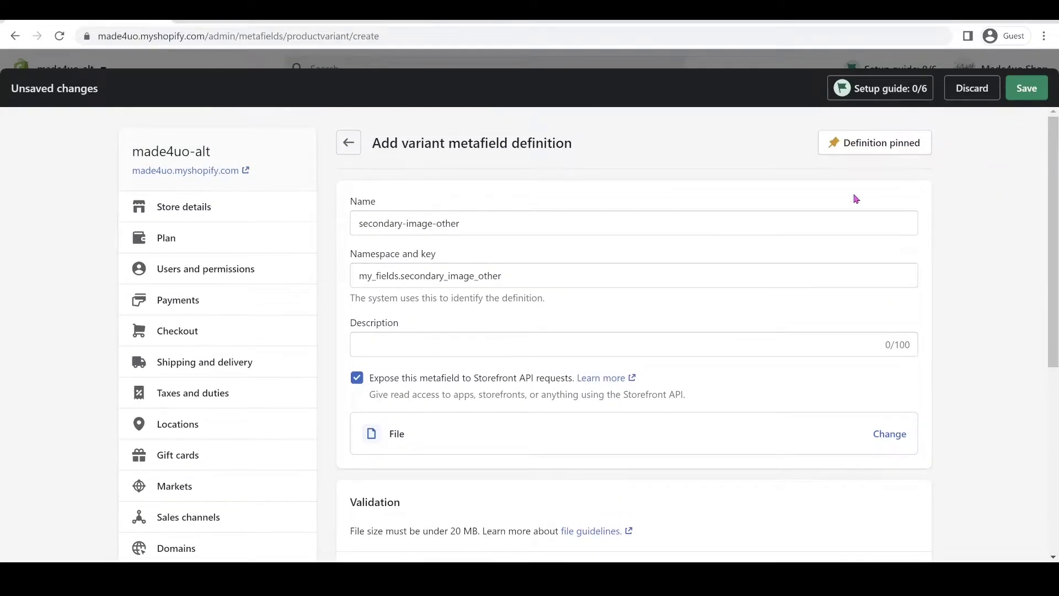
scroll(596, 279, "down", 5)
scroll(596, 279, "up", 5)
Discard the unsaved definition via Leave page and close Settings.
left_click(345, 140)
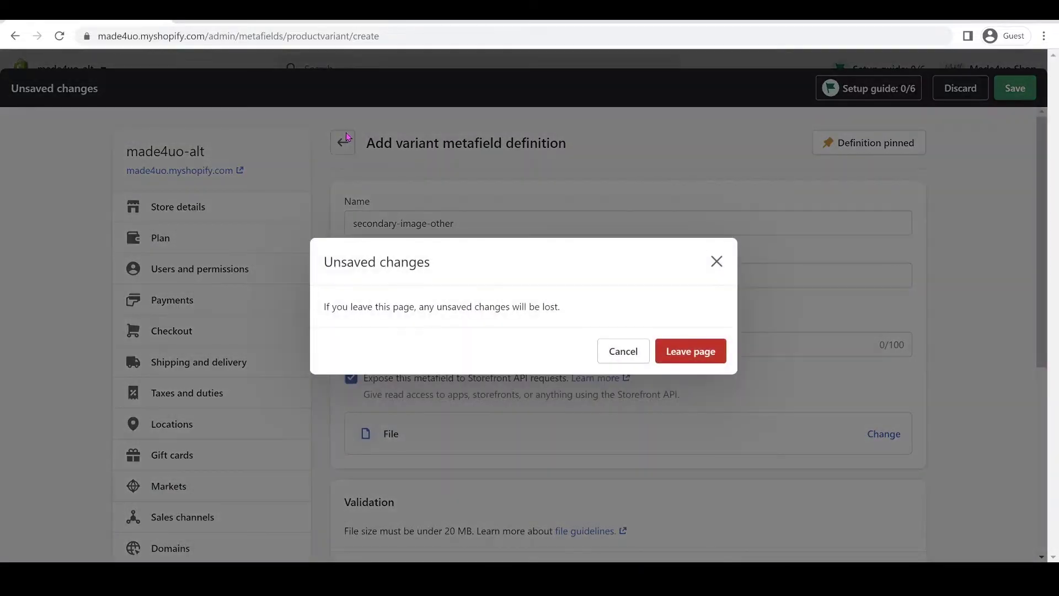
left_click(711, 351)
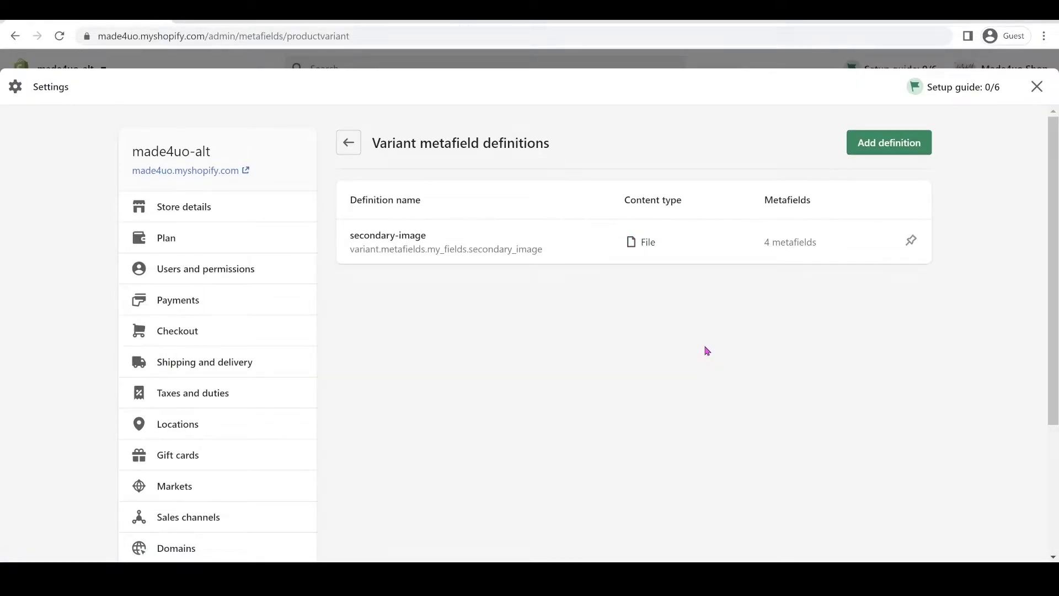
left_click(1038, 86)
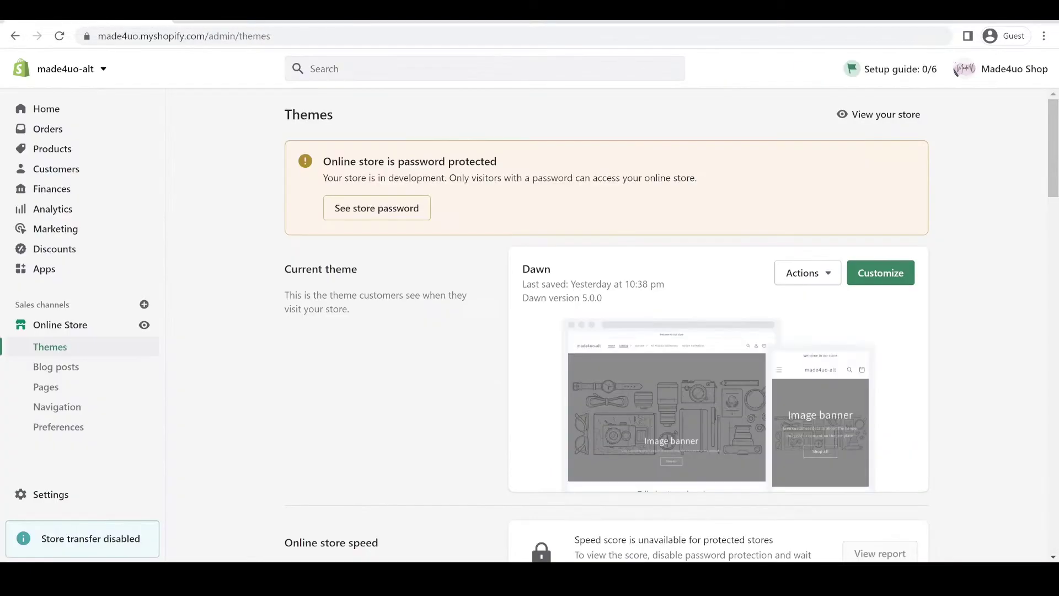
Go to the store's Files page in Settings.
left_click(44, 495)
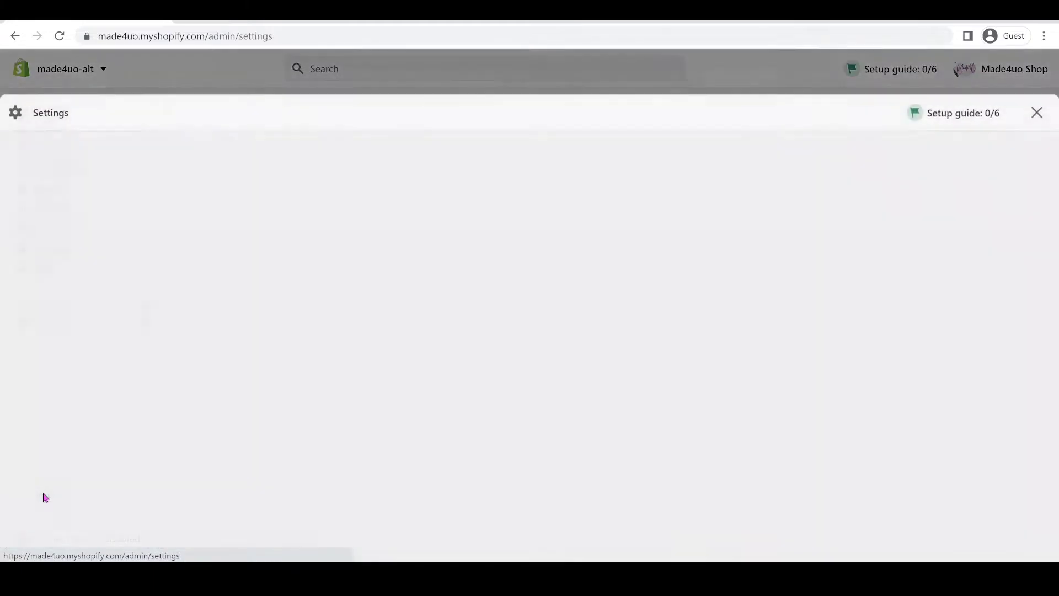
scroll(279, 382, "down", 4)
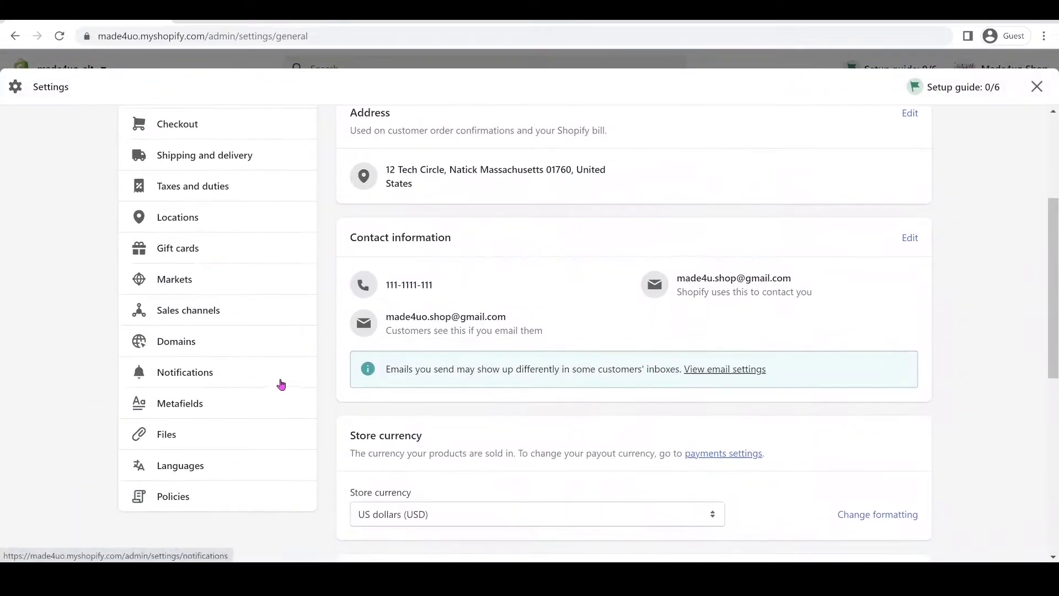
left_click(161, 433)
scroll(665, 234, "down", 1)
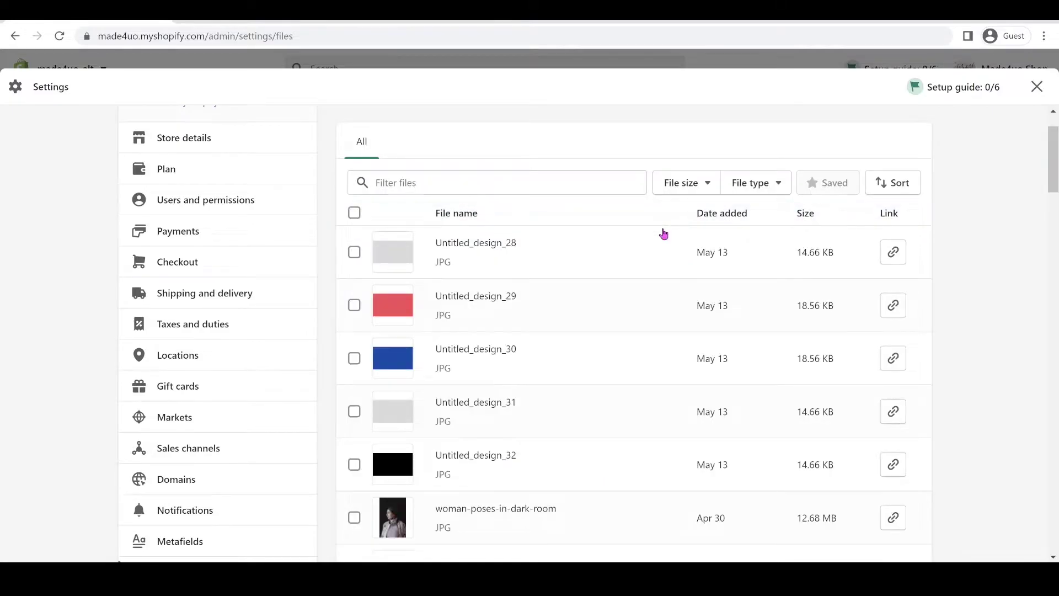
scroll(664, 234, "up", 1)
Upload all seven saddle colour PNGs from the Saddle colors folder.
left_click(886, 151)
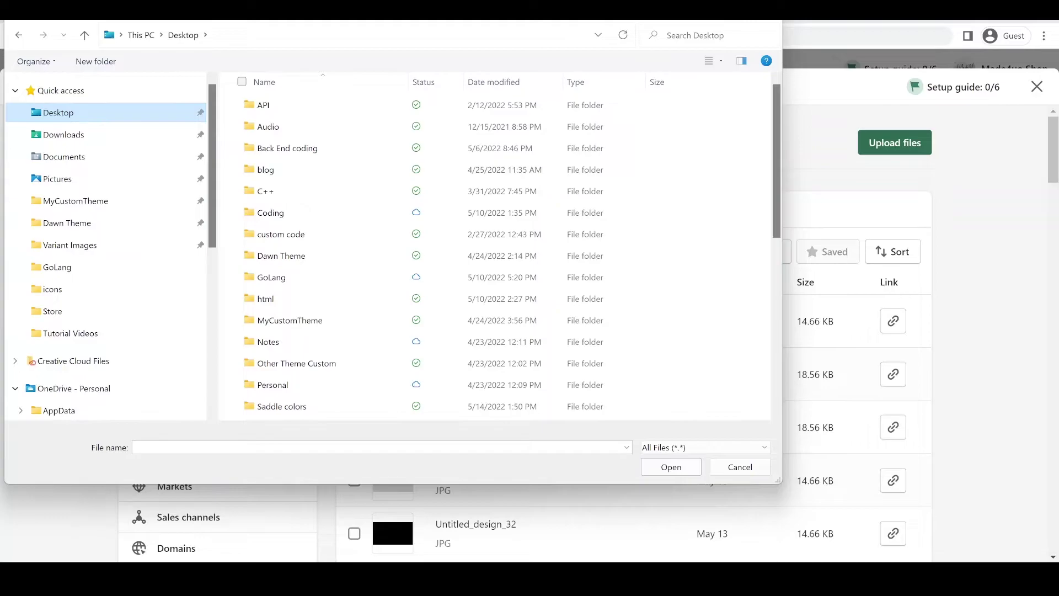
scroll(340, 321, "down", 3)
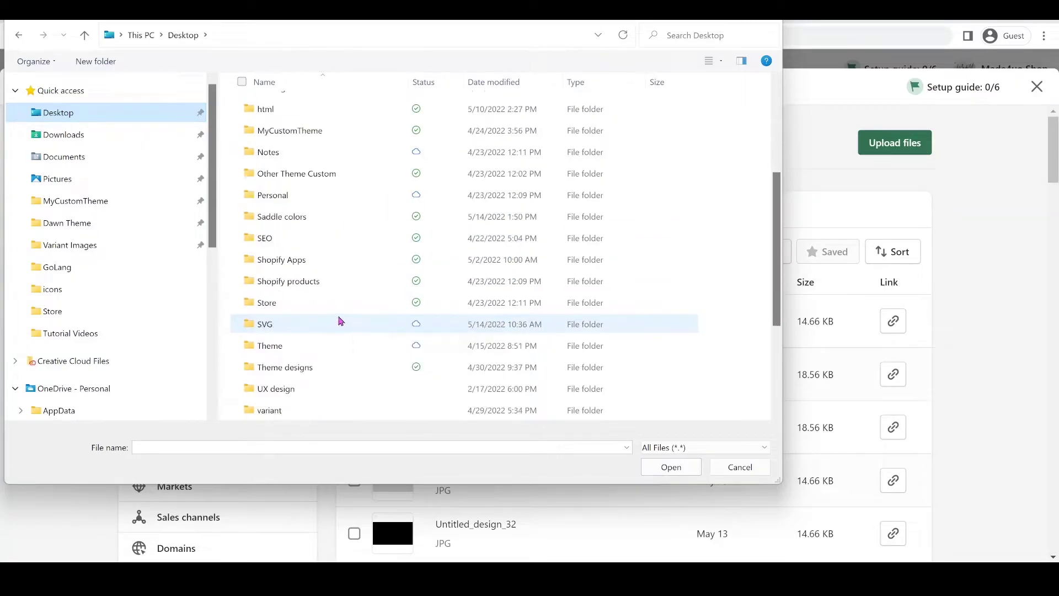
left_click(327, 221)
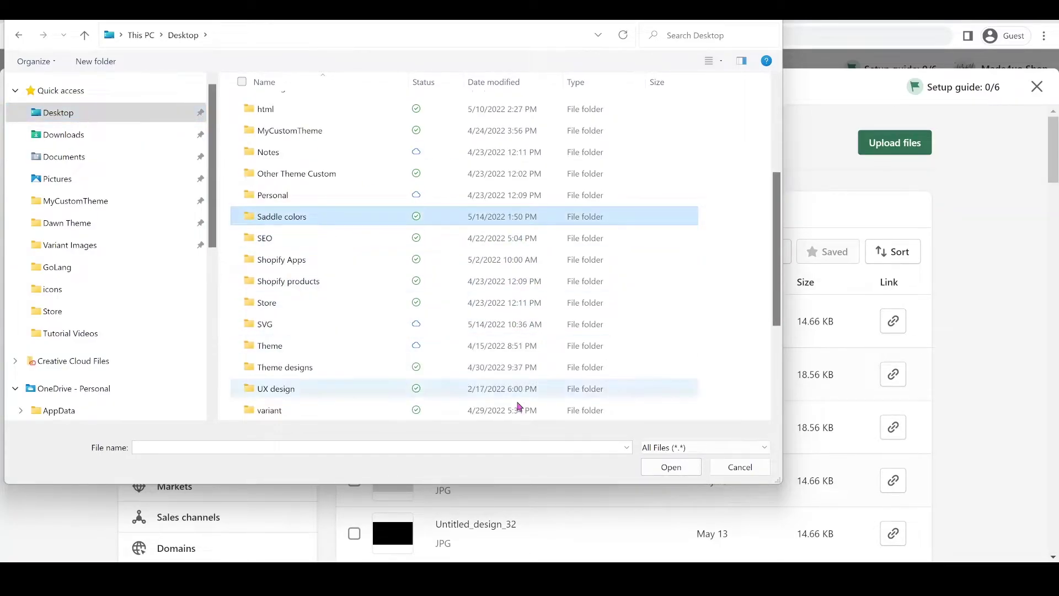
left_click(673, 470)
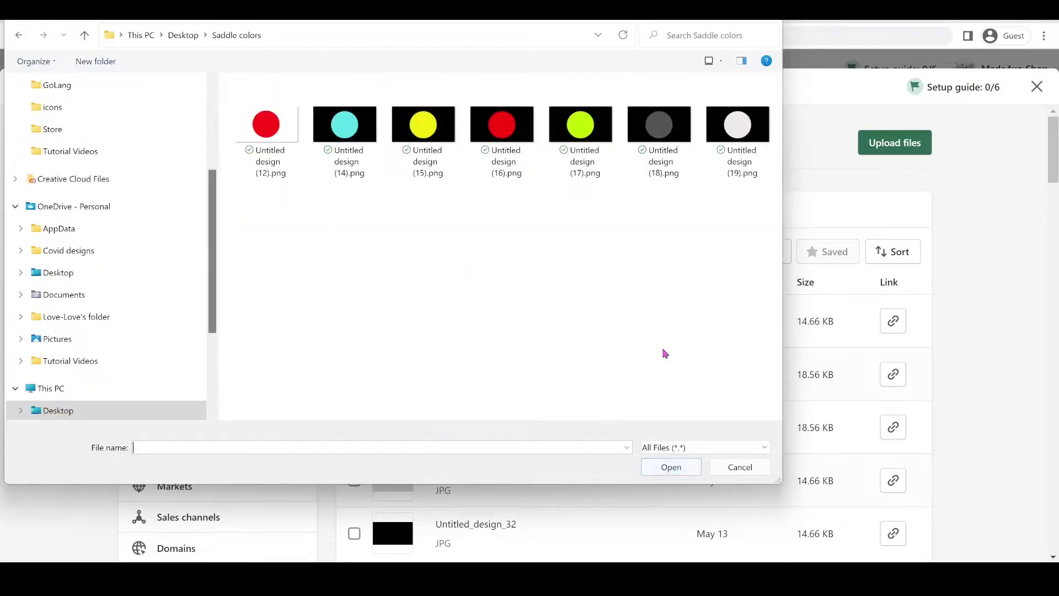
left_click_drag(743, 221, 295, 87)
left_click(678, 256)
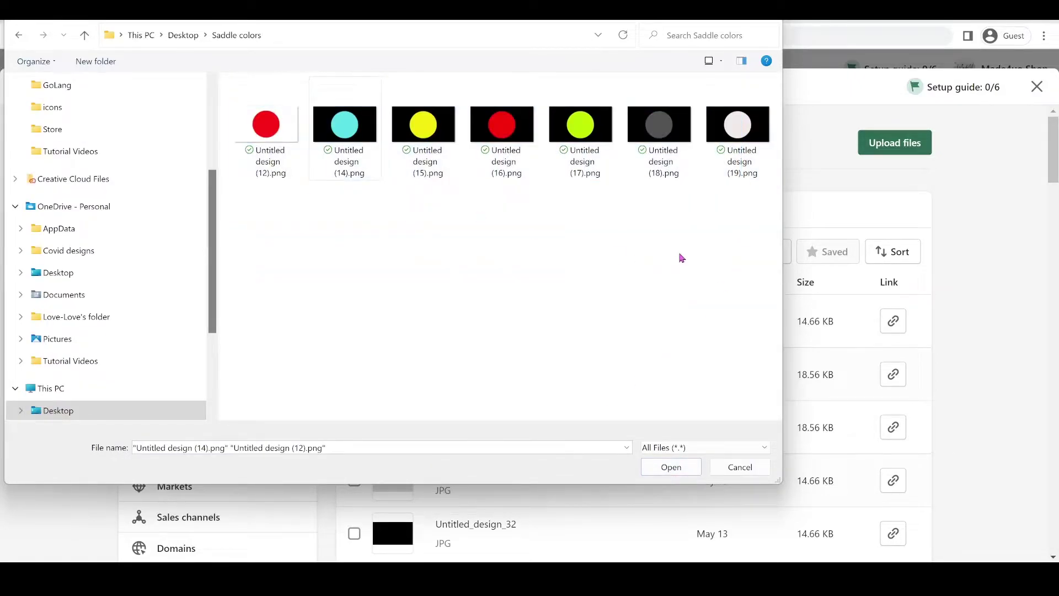
left_click_drag(737, 237, 294, 119)
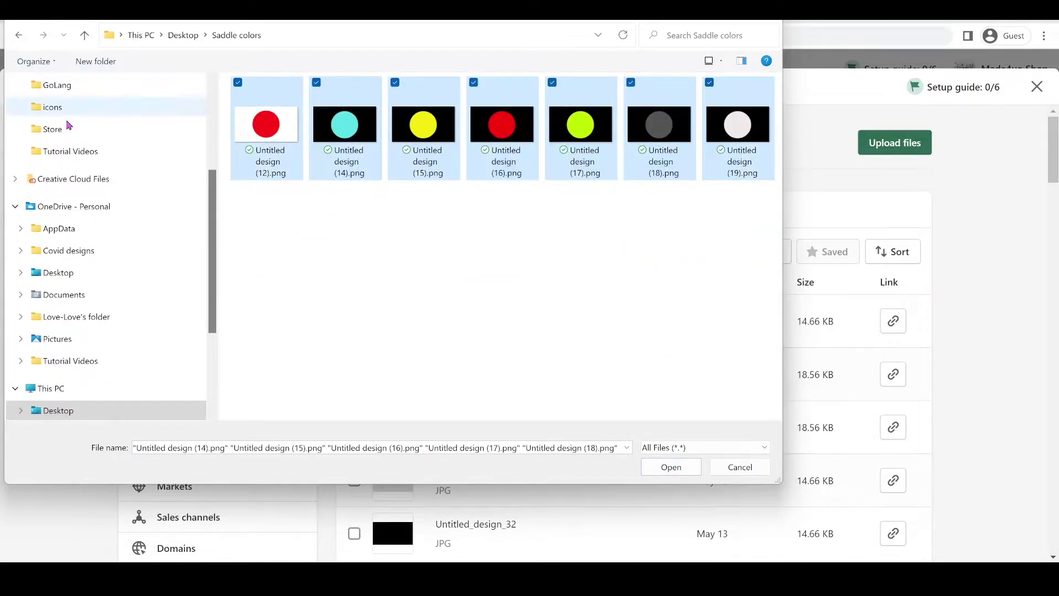
left_click(671, 468)
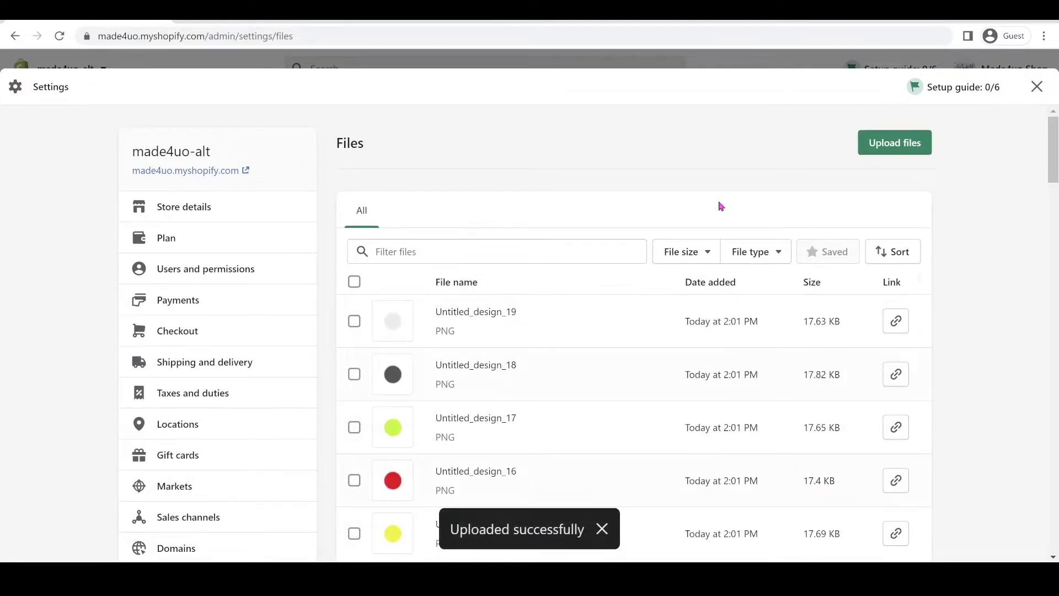
scroll(607, 286, "down", 5)
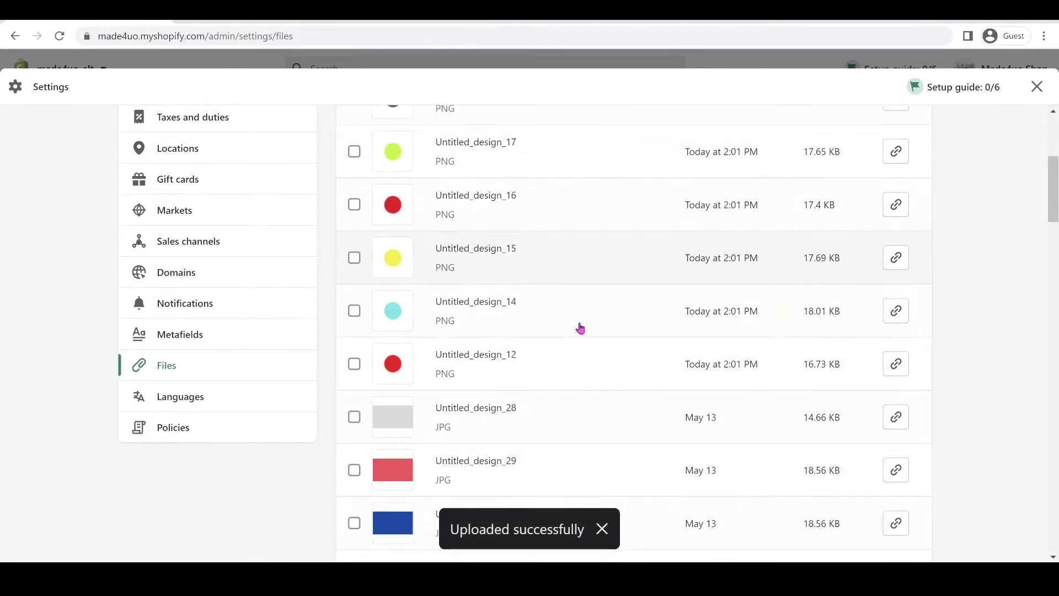
scroll(1057, 190, "up", 5)
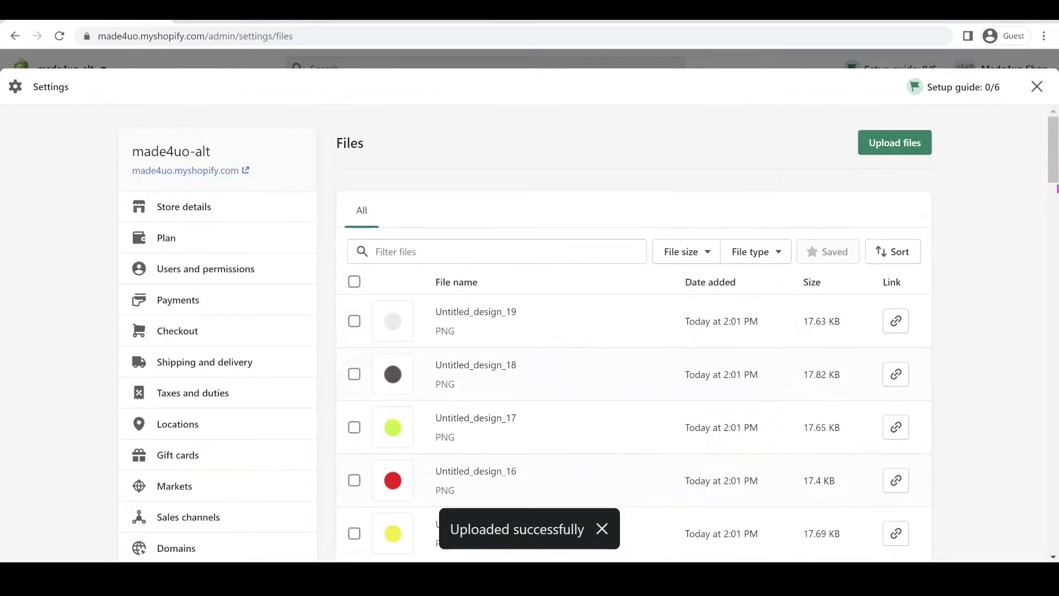
Filter products for 'full carbon' and show Full Carbon Bike Saddle's six $52.00 variants.
left_click(1037, 87)
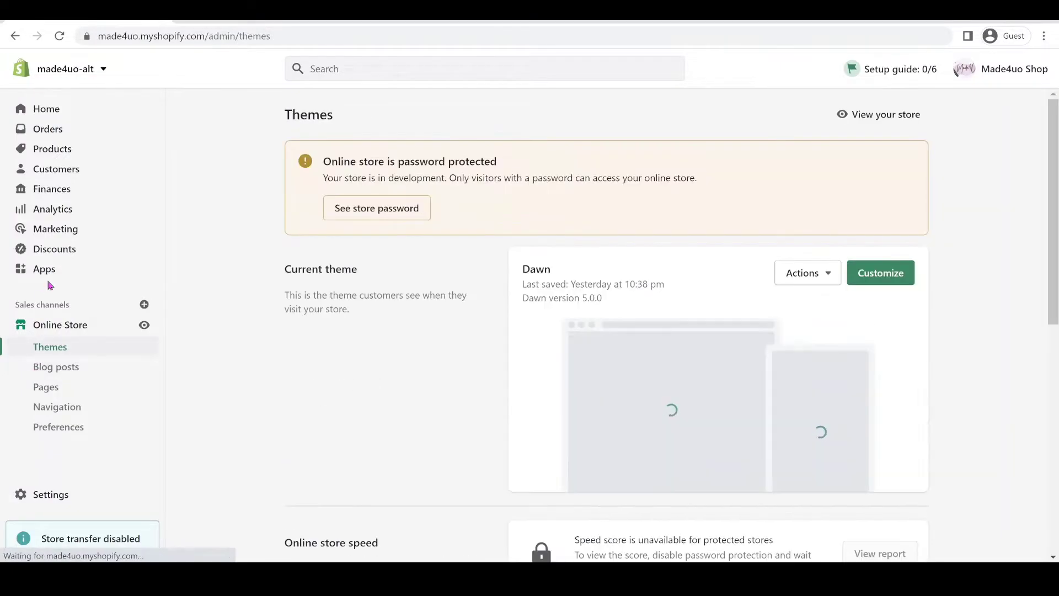
left_click(59, 154)
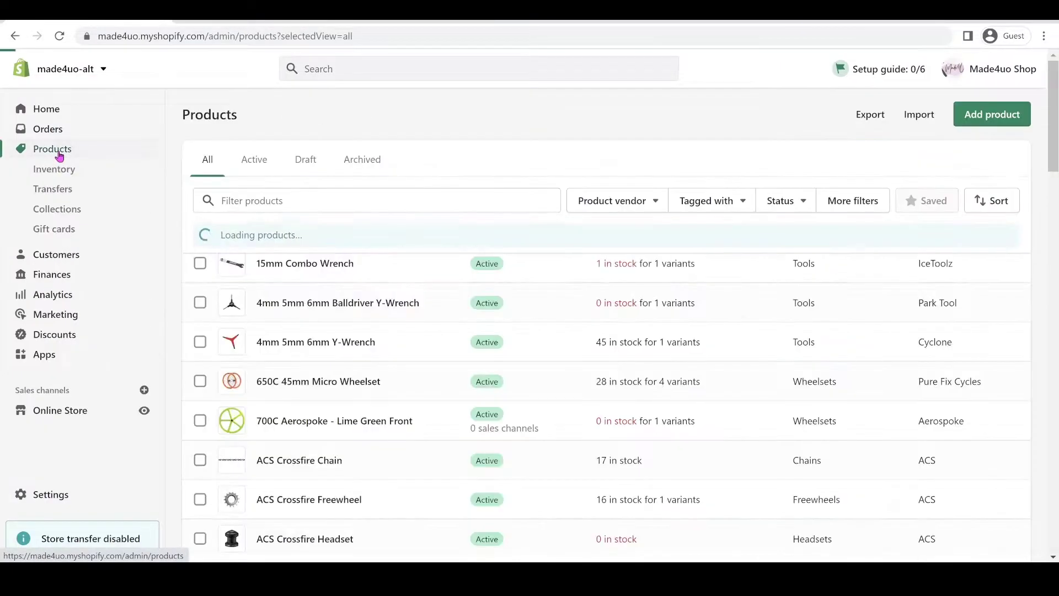
scroll(366, 199, "down", 2)
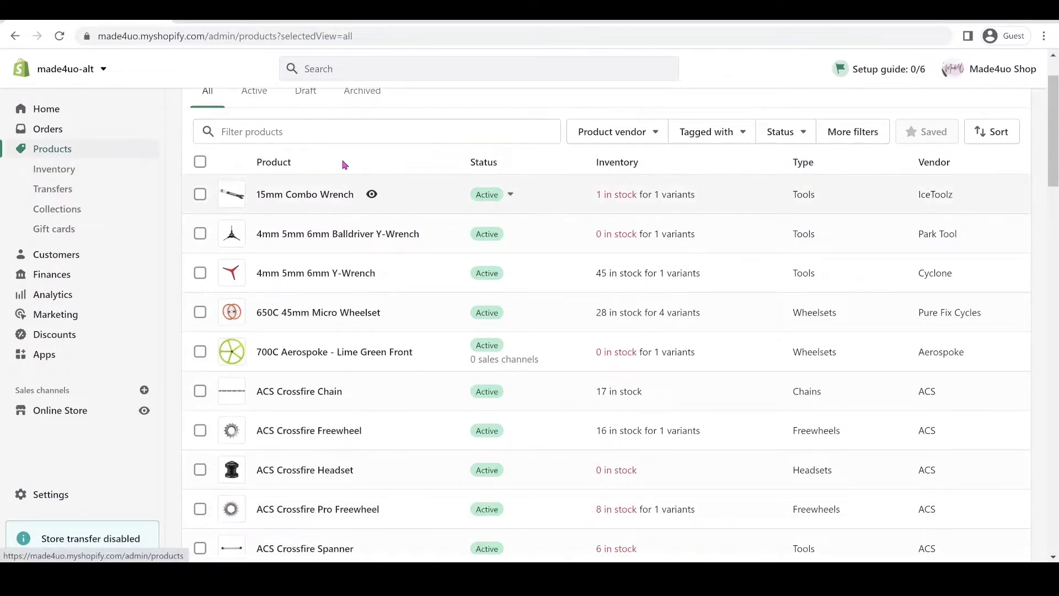
left_click(331, 137)
type("full carb")
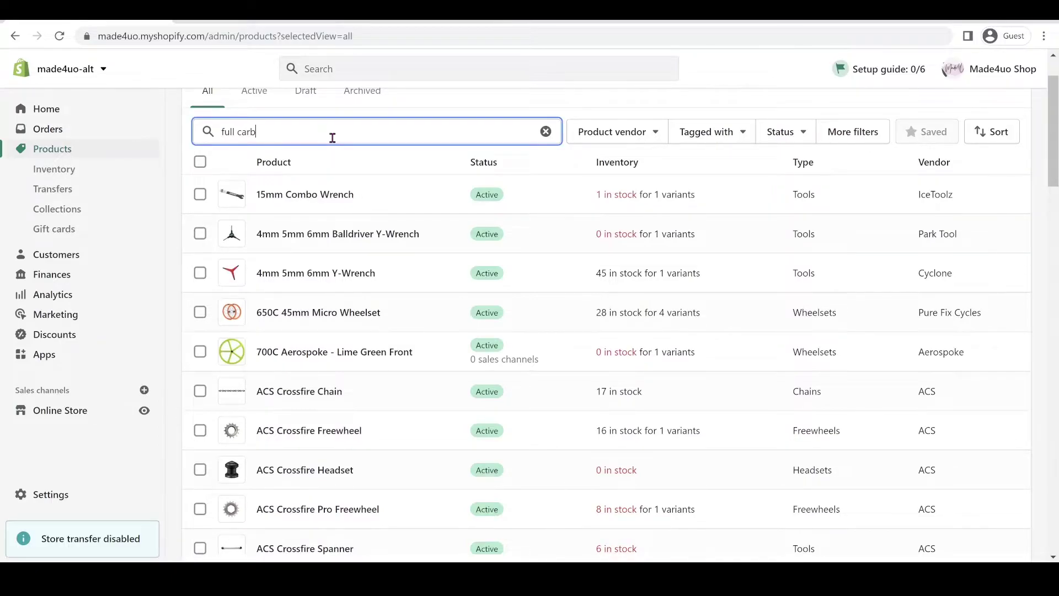
type("on")
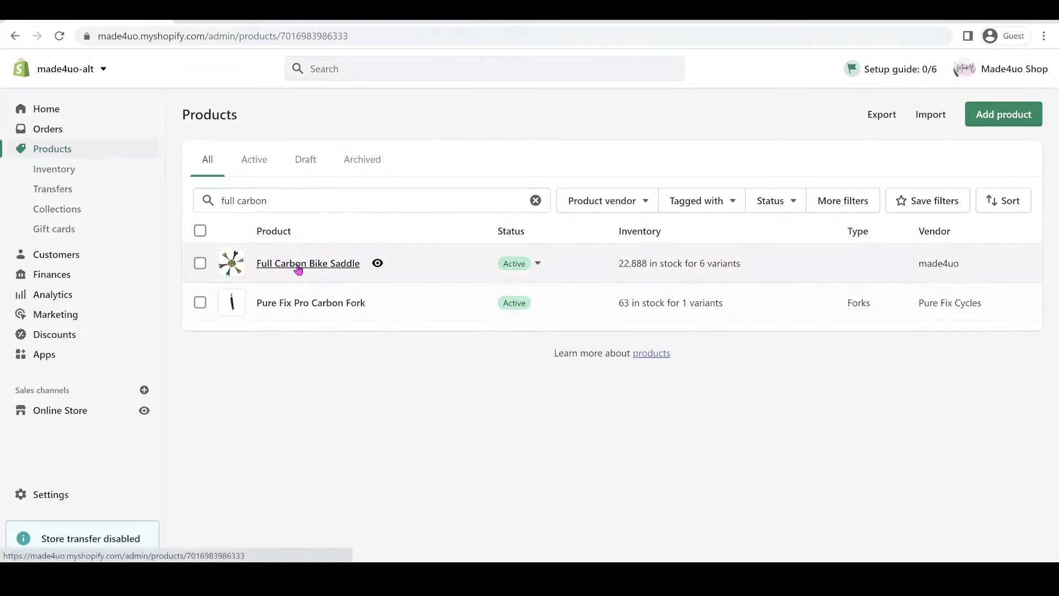
left_click(303, 262)
scroll(769, 267, "down", 15)
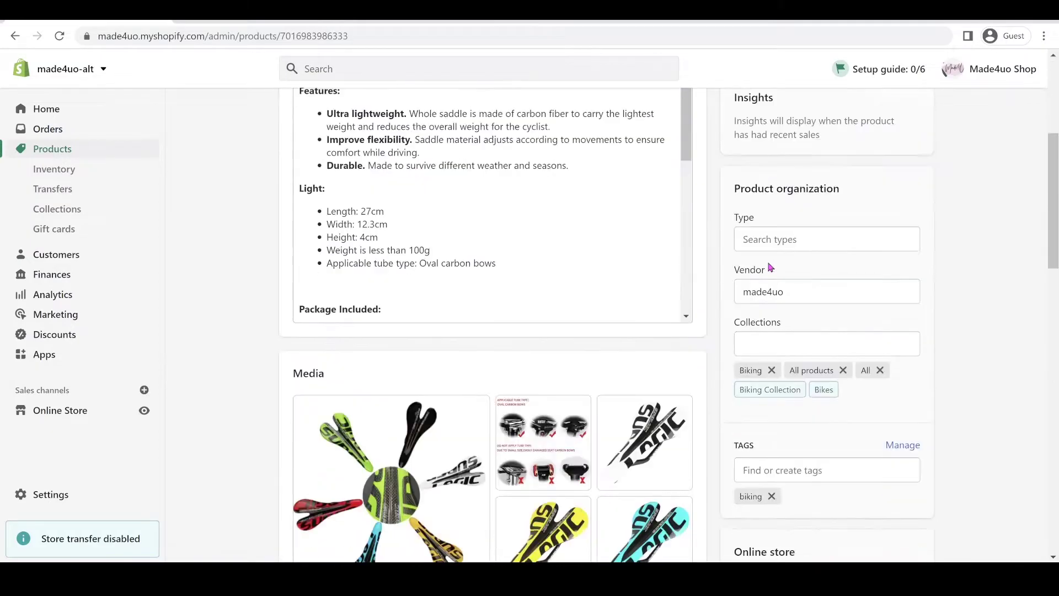
scroll(765, 265, "down", 1)
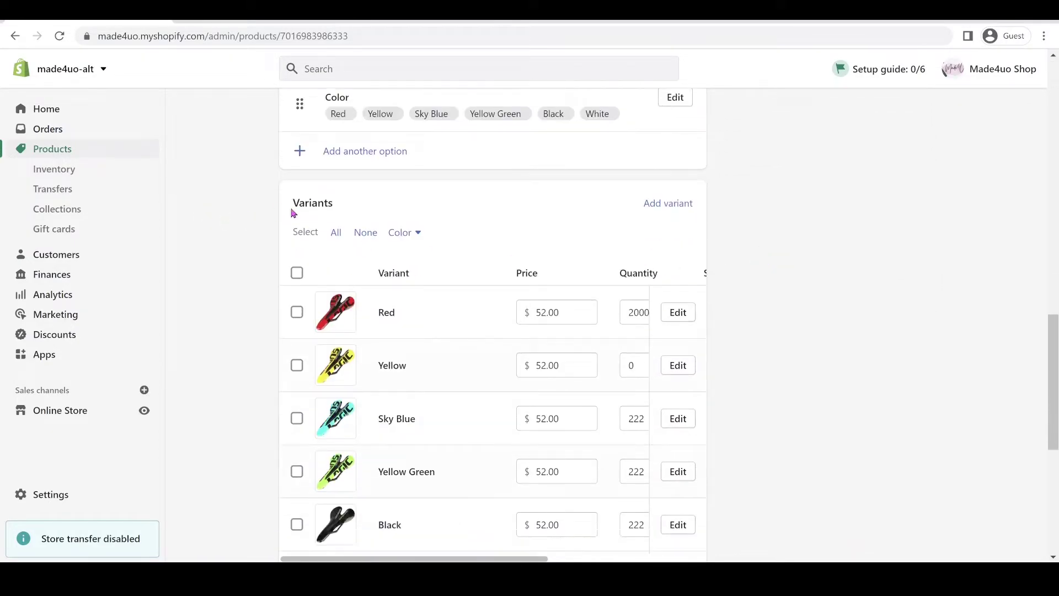
scroll(430, 218, "down", 1)
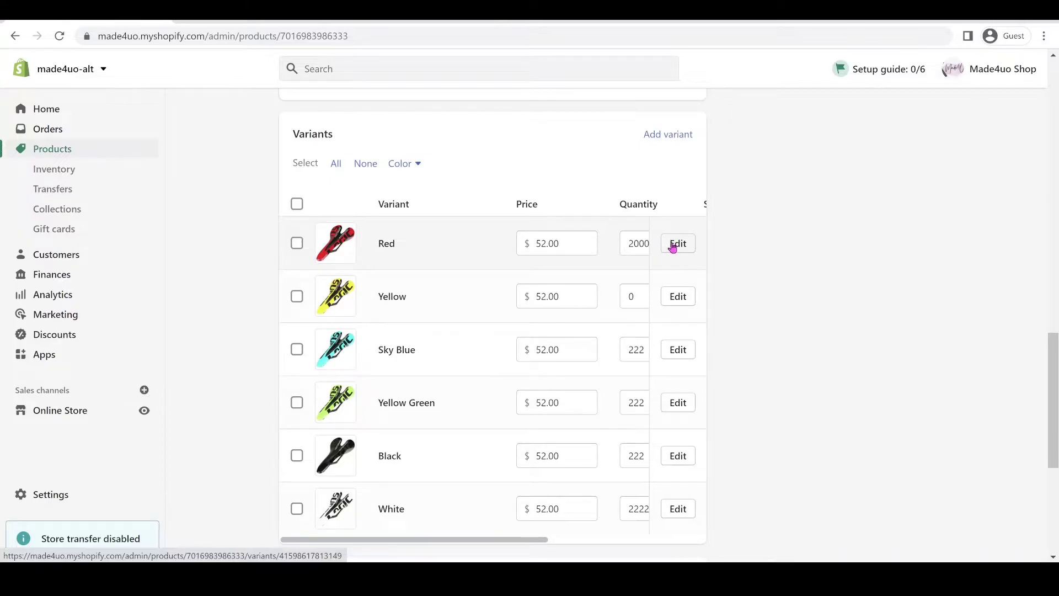
Save Untitled_design_16.png as the Red variant's secondary-image metafield.
left_click(684, 247)
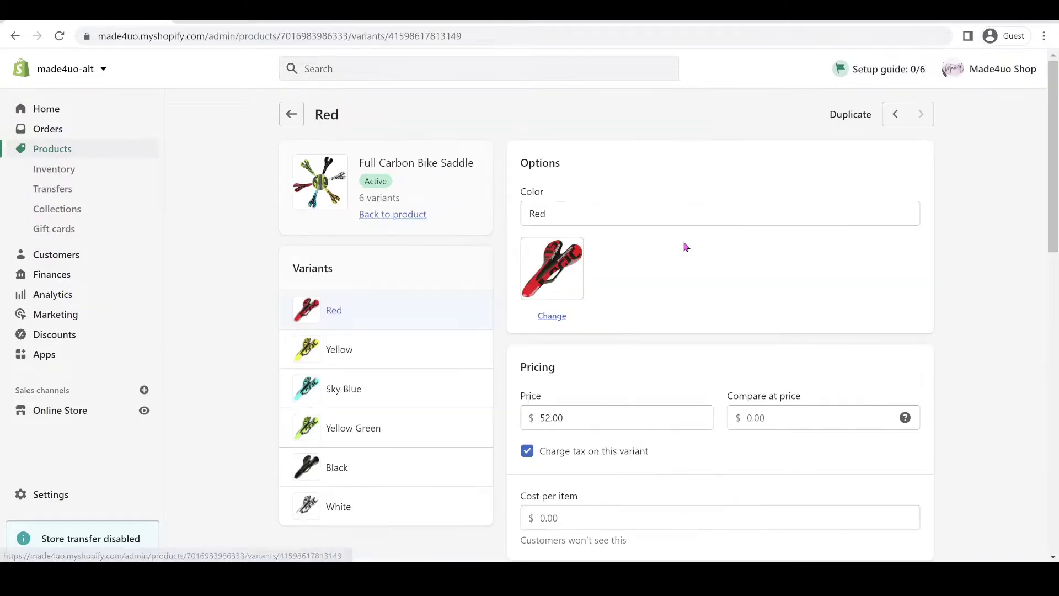
scroll(706, 221, "down", 1)
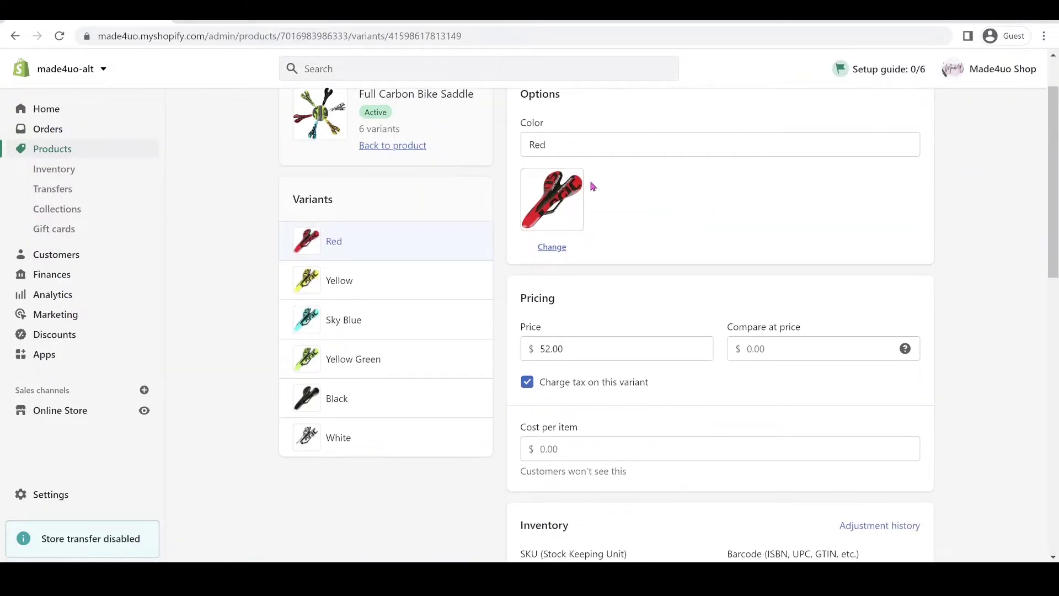
scroll(638, 186, "up", 1)
scroll(728, 198, "down", 10)
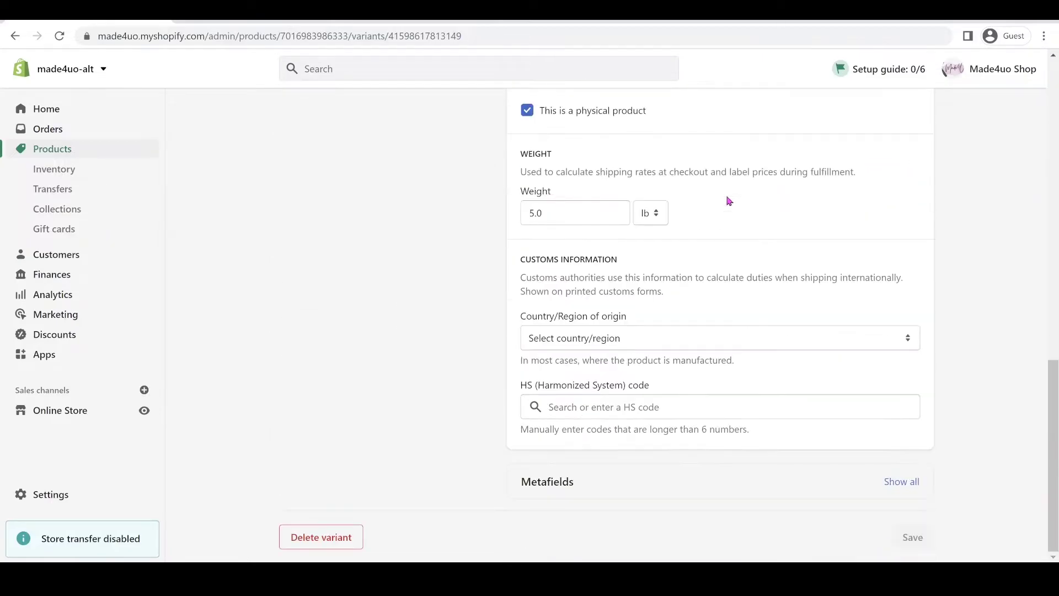
left_click(905, 482)
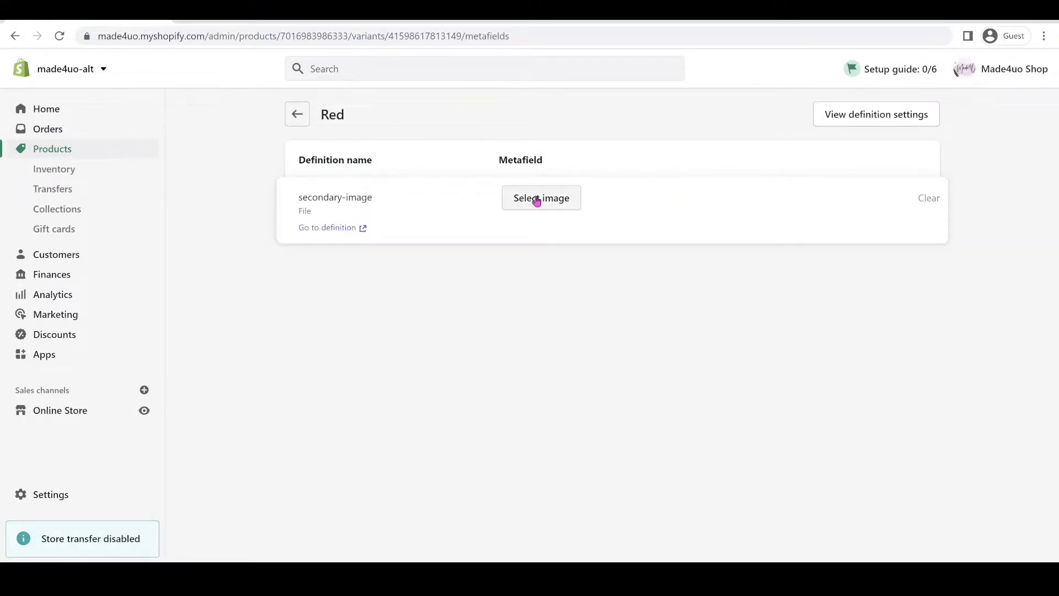
left_click(537, 200)
left_click(567, 368)
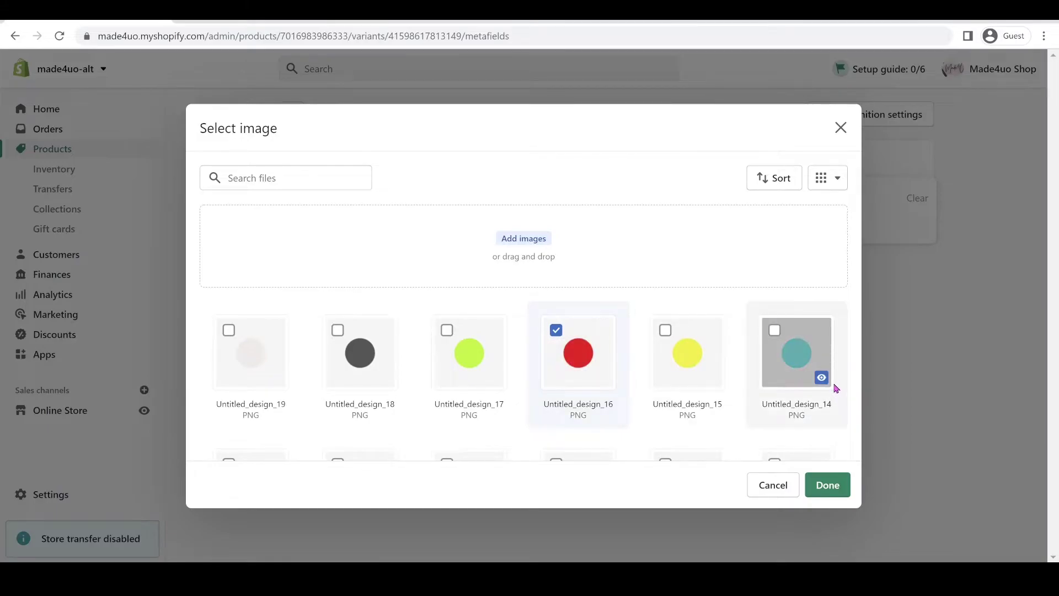
left_click(827, 486)
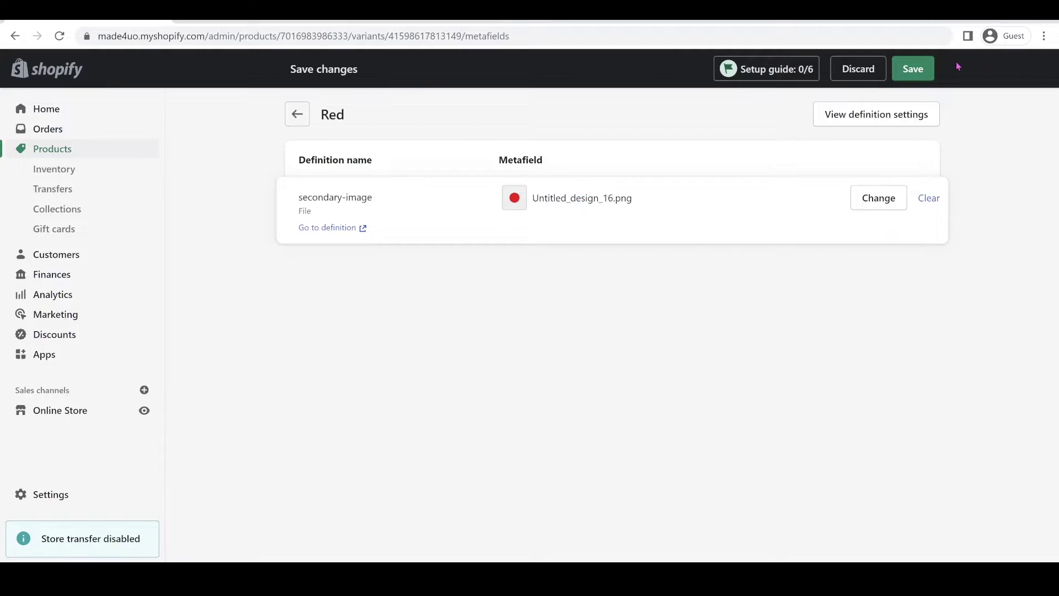
left_click(916, 68)
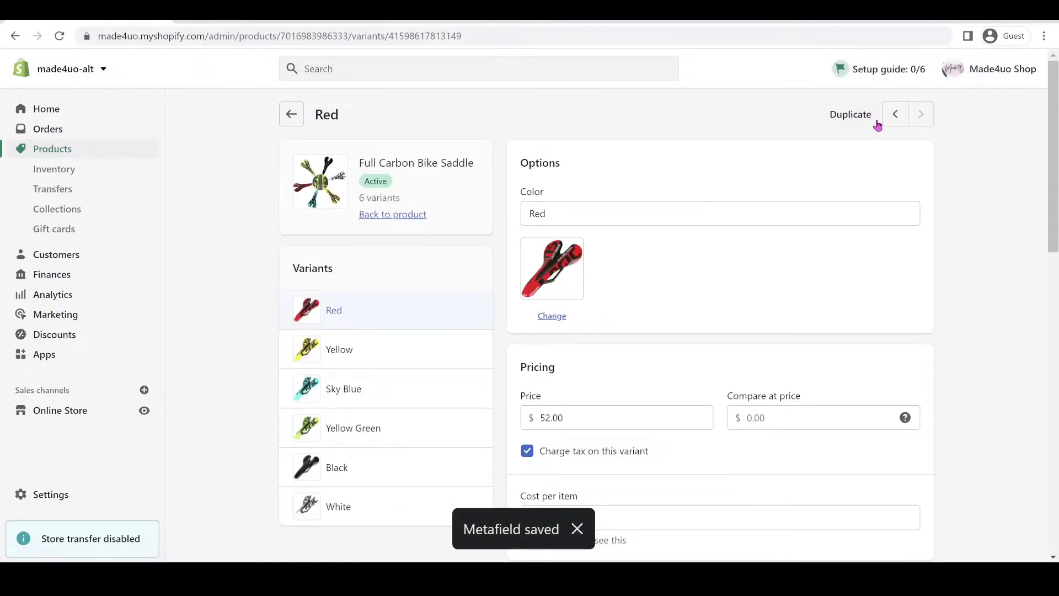
Save Untitled_design_15.png as the Yellow variant's secondary-image metafield.
left_click(409, 355)
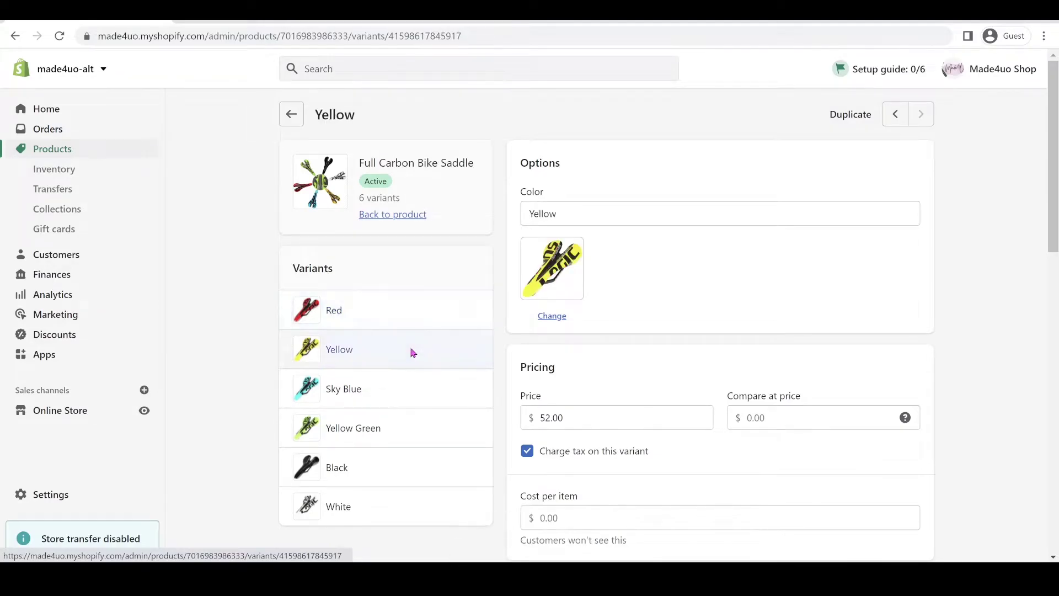
scroll(882, 192, "down", 12)
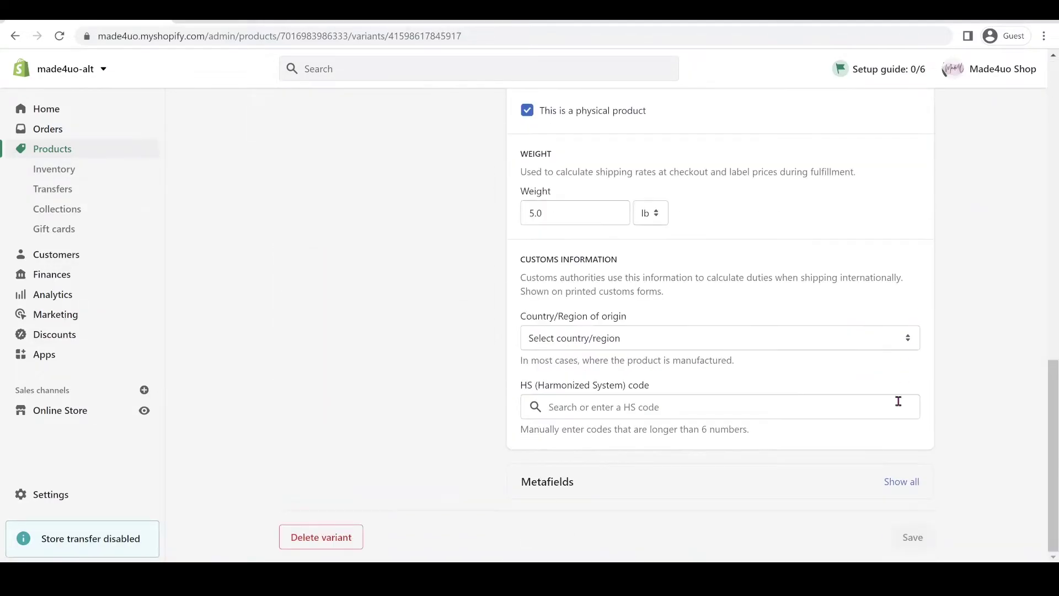
left_click(902, 483)
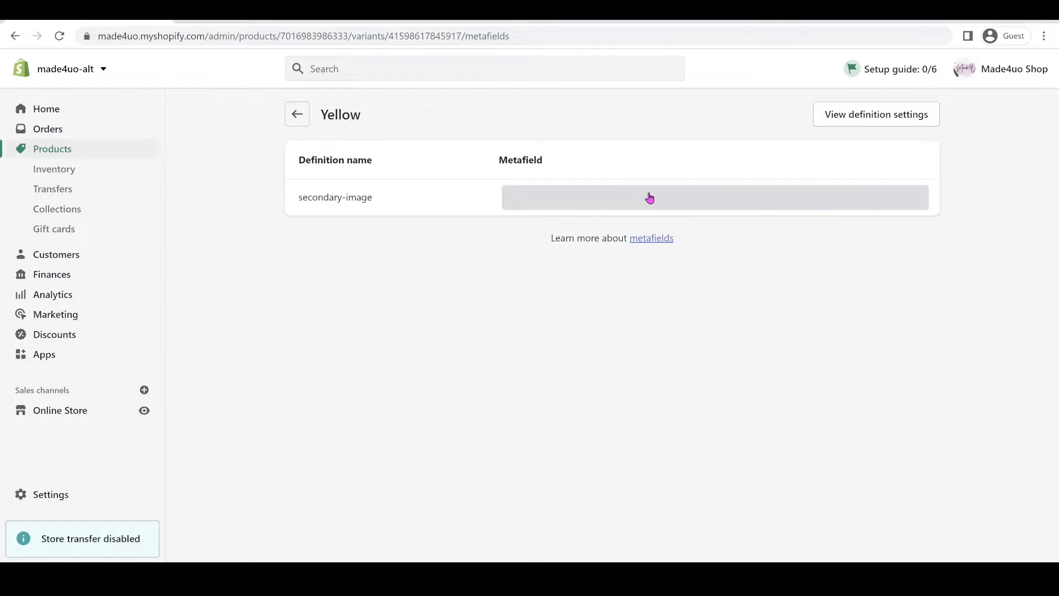
left_click(649, 198)
left_click(556, 200)
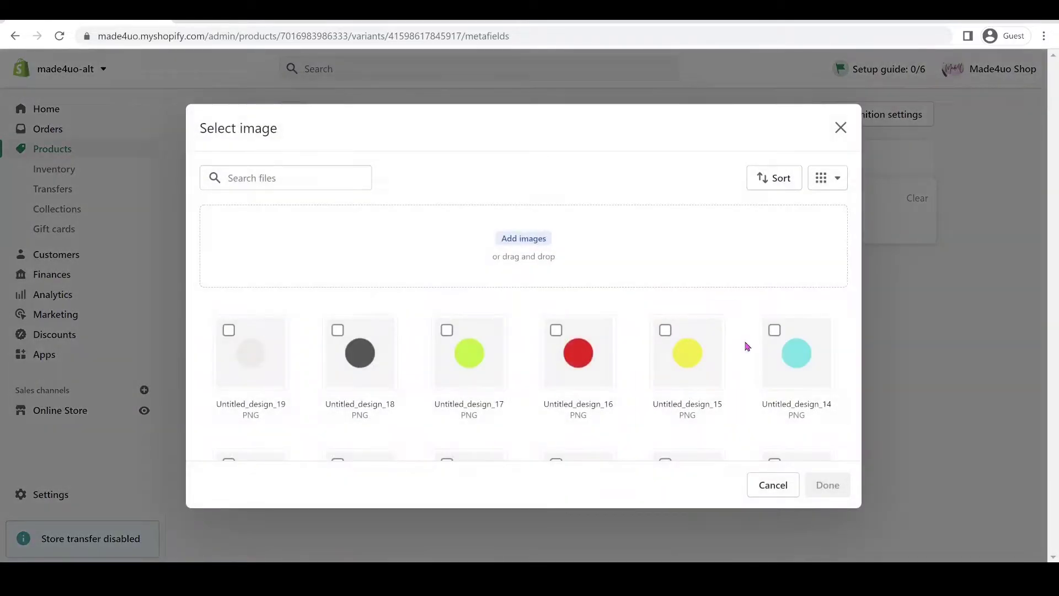
left_click(711, 358)
left_click(827, 485)
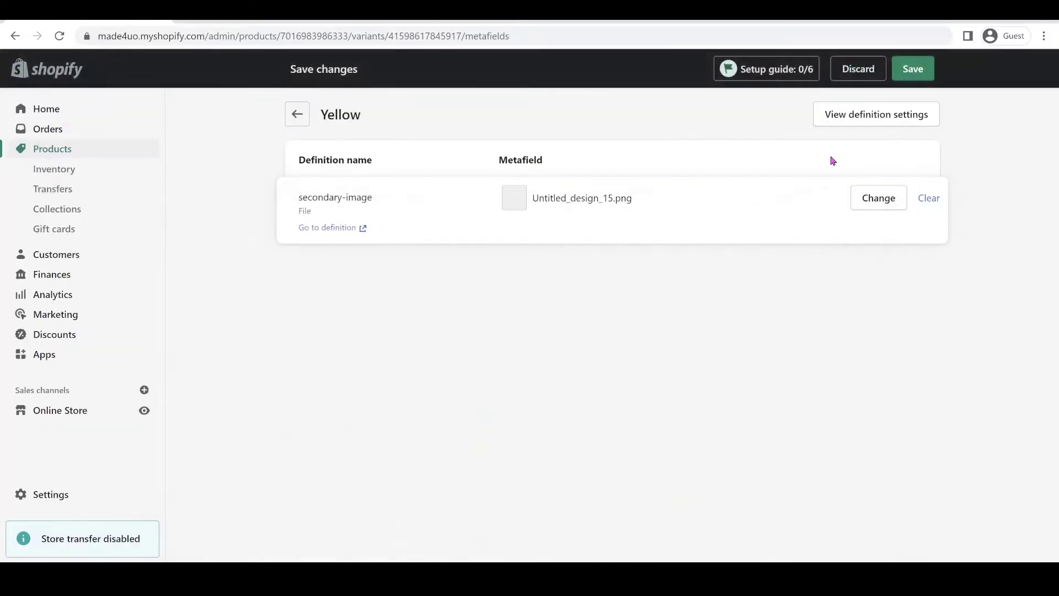
left_click(912, 69)
Switch to the Sky Blue variant and show all its metafields.
left_click(297, 114)
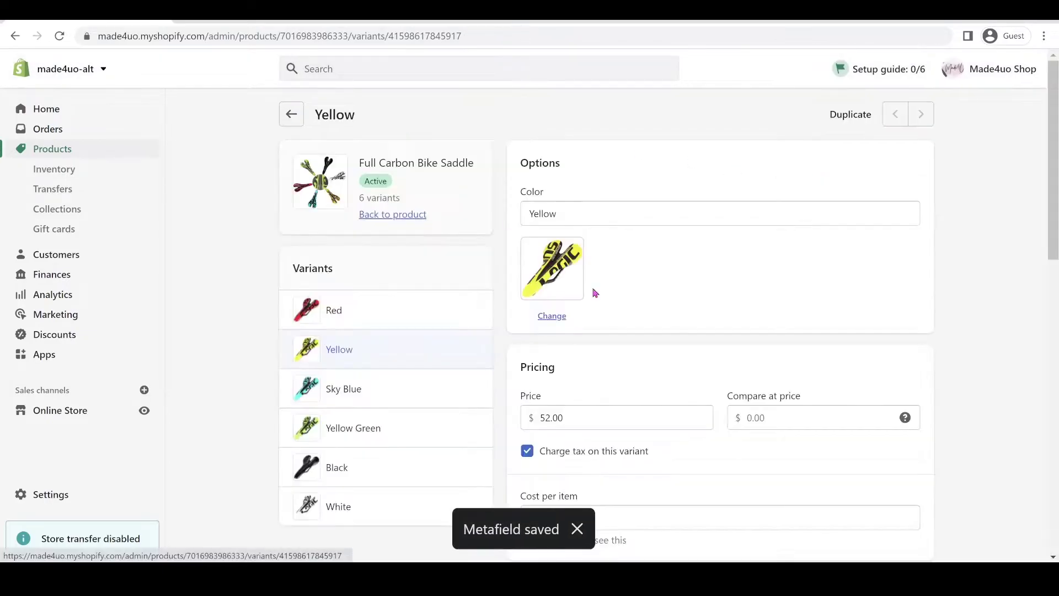
left_click(413, 390)
scroll(729, 264, "down", 15)
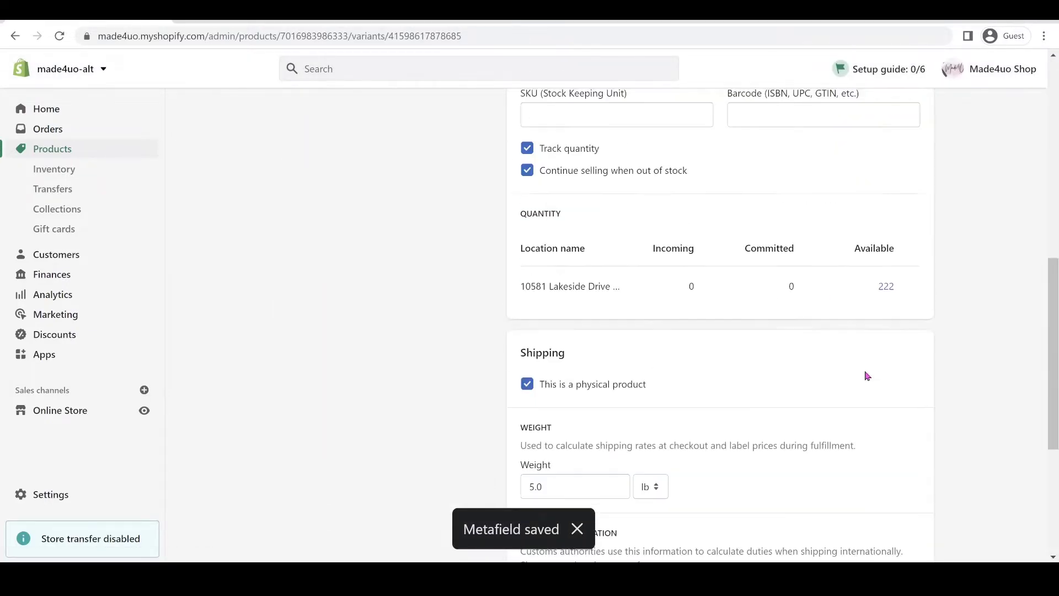
scroll(905, 475, "up", 1)
scroll(911, 504, "down", 2)
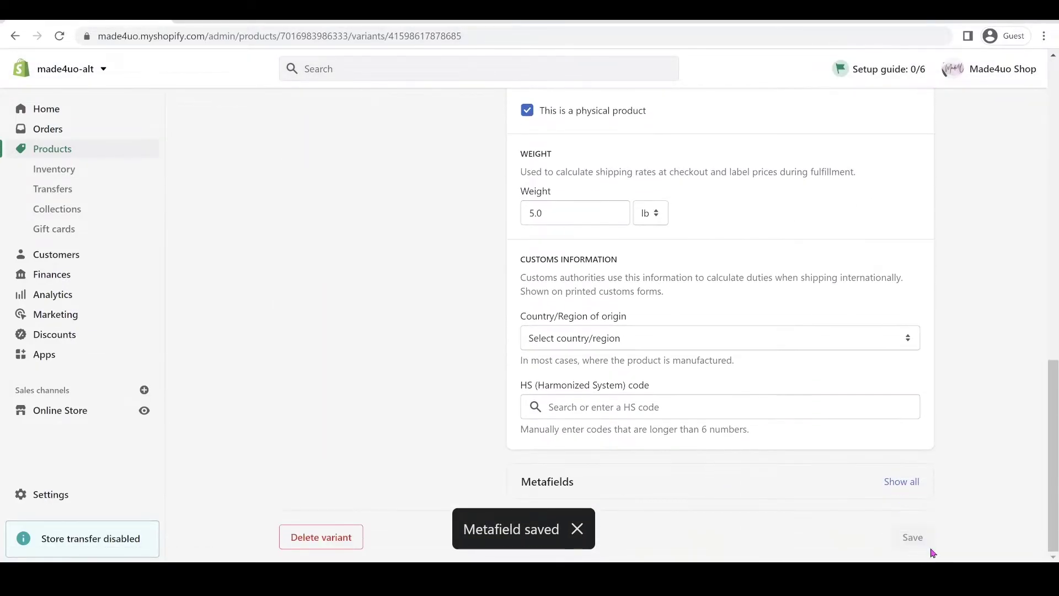
left_click(904, 482)
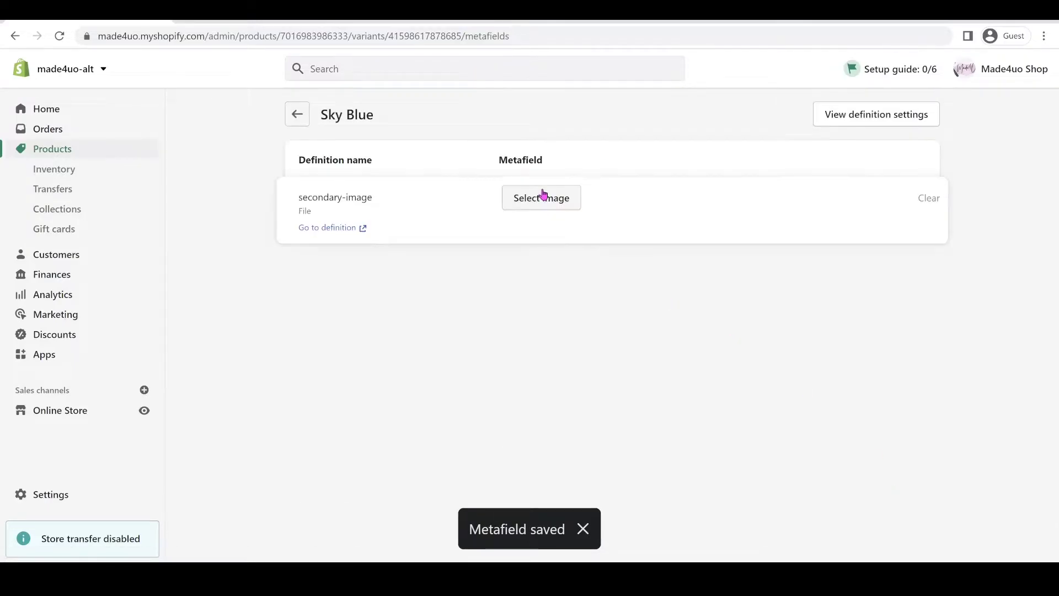
Set the Sky Blue variant's secondary-image metafield to Untitled_design_14 and save.
left_click(544, 197)
left_click(782, 348)
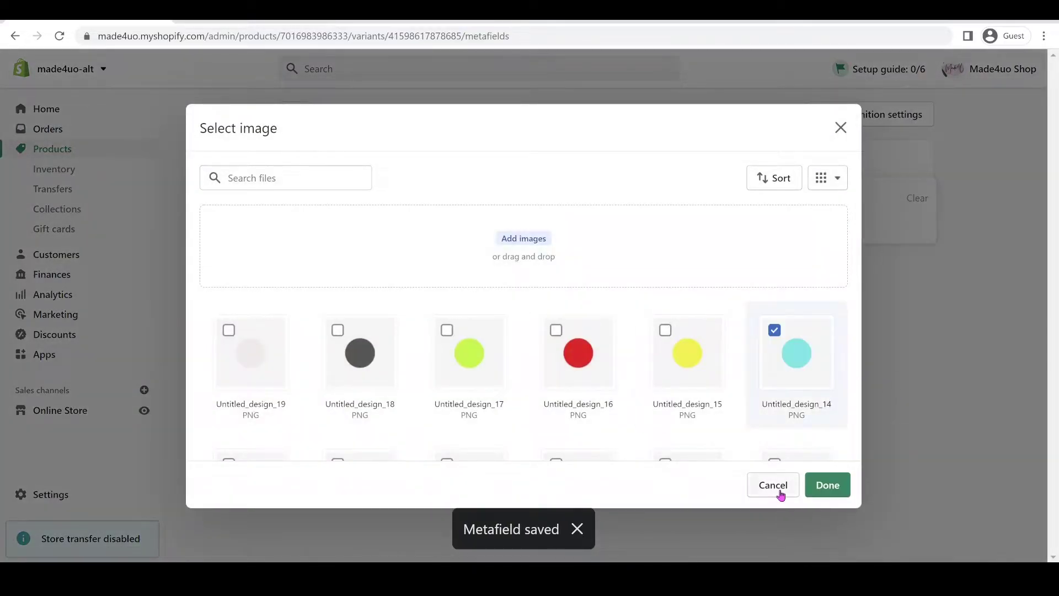
left_click(821, 488)
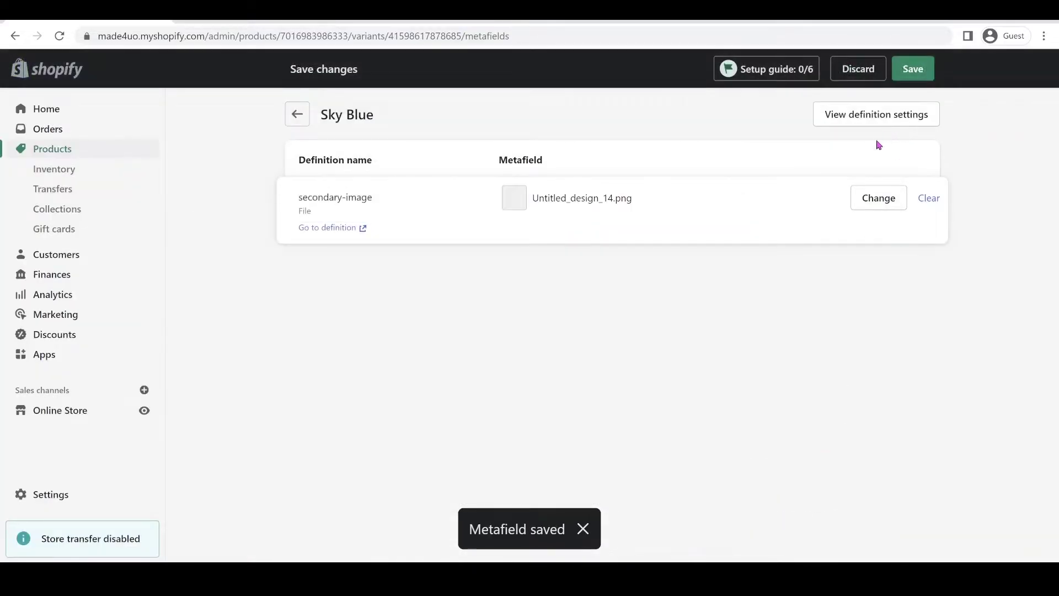
left_click(911, 71)
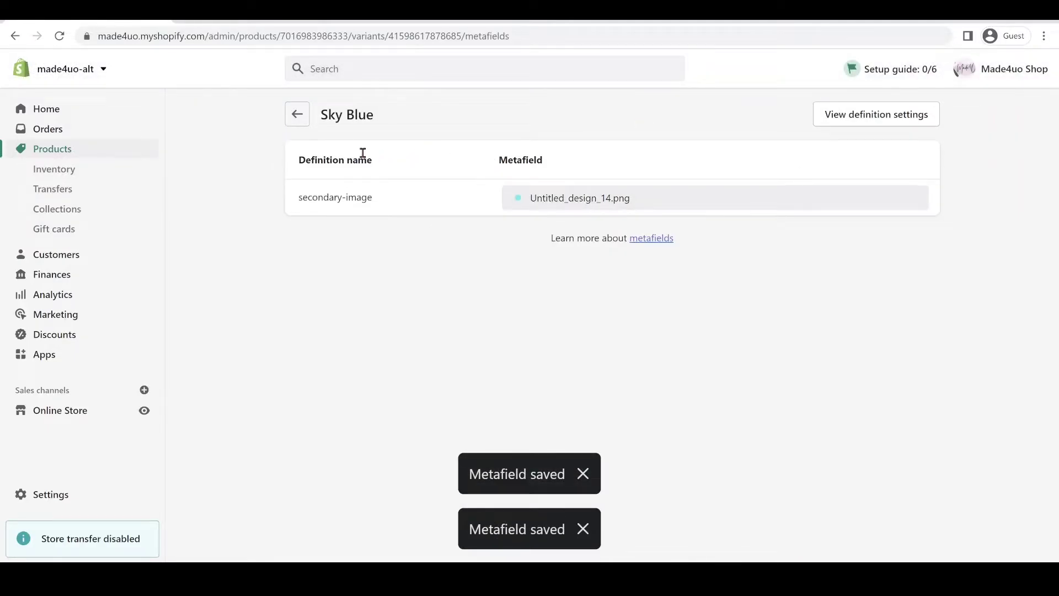
left_click(297, 114)
Set the Yellow Green variant's secondary-image metafield to the green Untitled_design_17 and save.
left_click(421, 366)
scroll(867, 287, "down", 10)
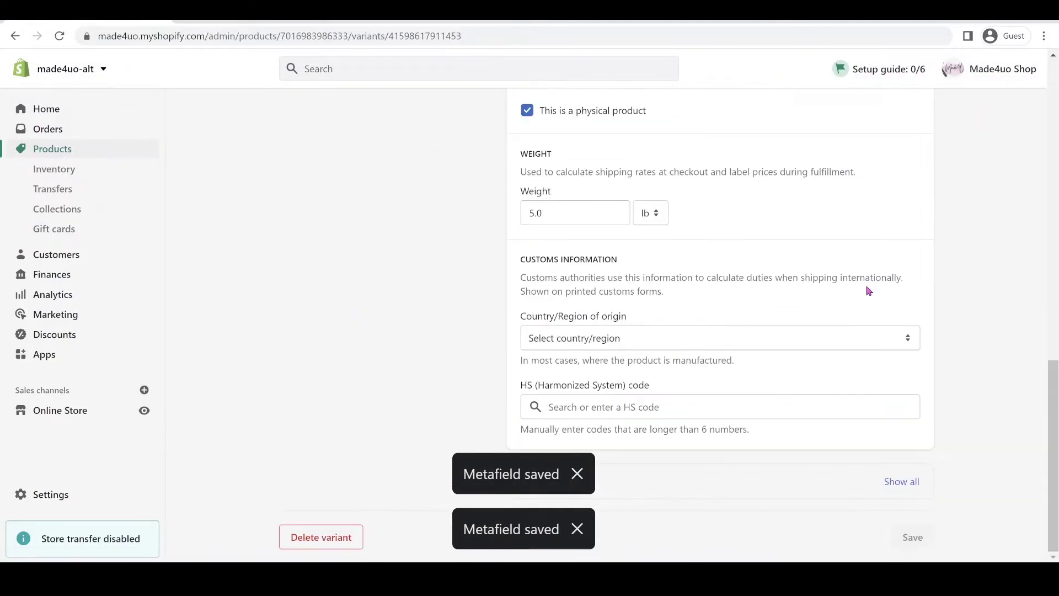
left_click(902, 481)
left_click(585, 195)
left_click(468, 353)
left_click(823, 485)
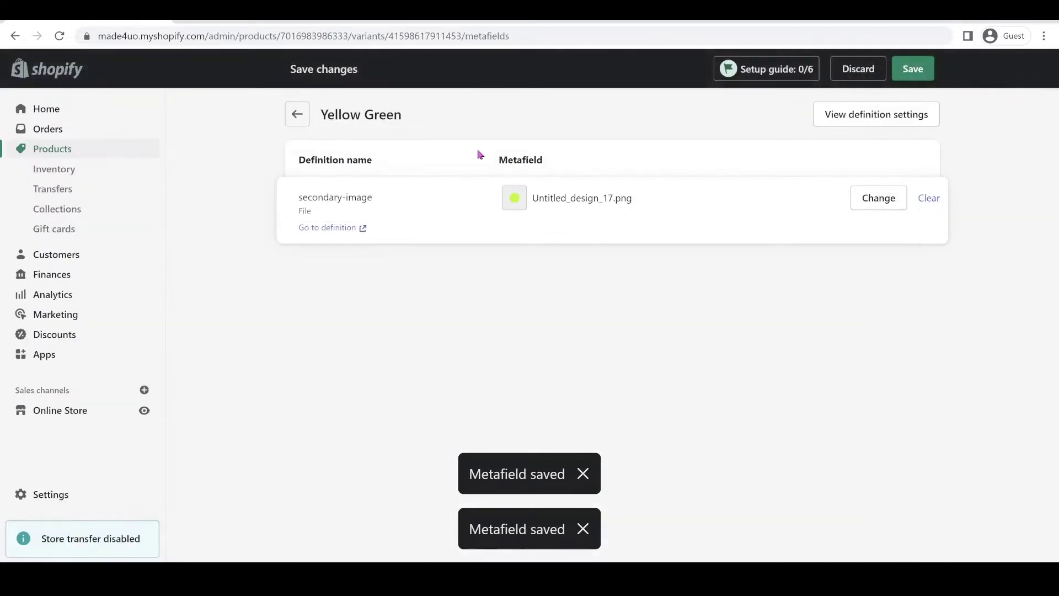
key("ctrl+s")
left_click(297, 114)
Set the Black variant's secondary-image metafield to the dark grey circle image and save.
left_click(336, 466)
scroll(877, 403, "down", 10)
left_click(902, 481)
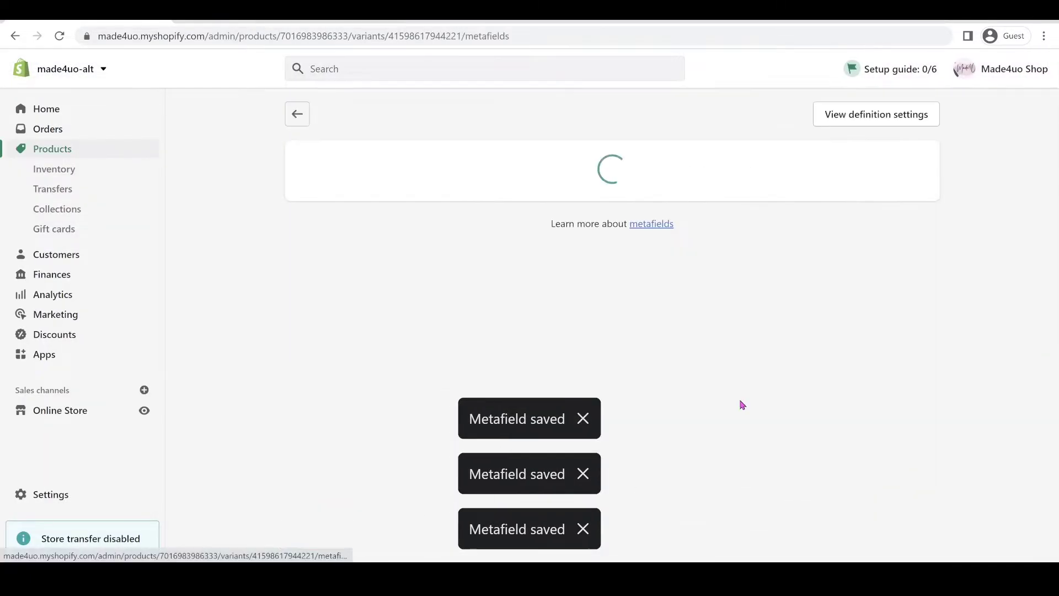
left_click(558, 206)
left_click(359, 353)
left_click(828, 485)
key("ctrl+s")
left_click(297, 114)
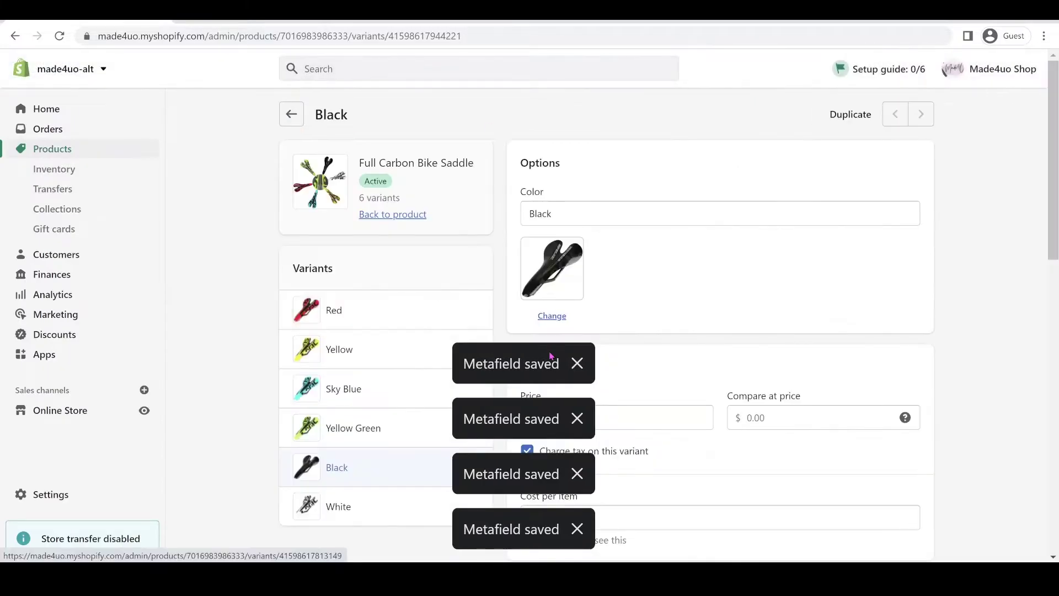
Set the White variant's secondary image to Untitled_design_19, save, and return to the Full Carbon Bike Saddle product.
left_click(338, 507)
scroll(470, 282, "down", 10)
left_click(900, 480)
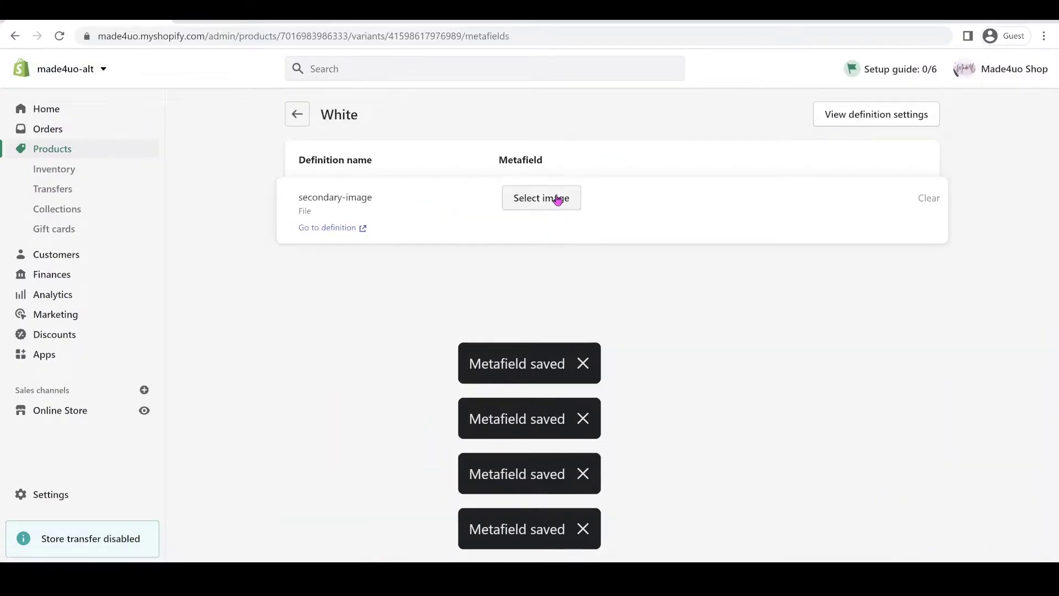
left_click(555, 198)
left_click(251, 353)
left_click(827, 485)
key("ctrl+s")
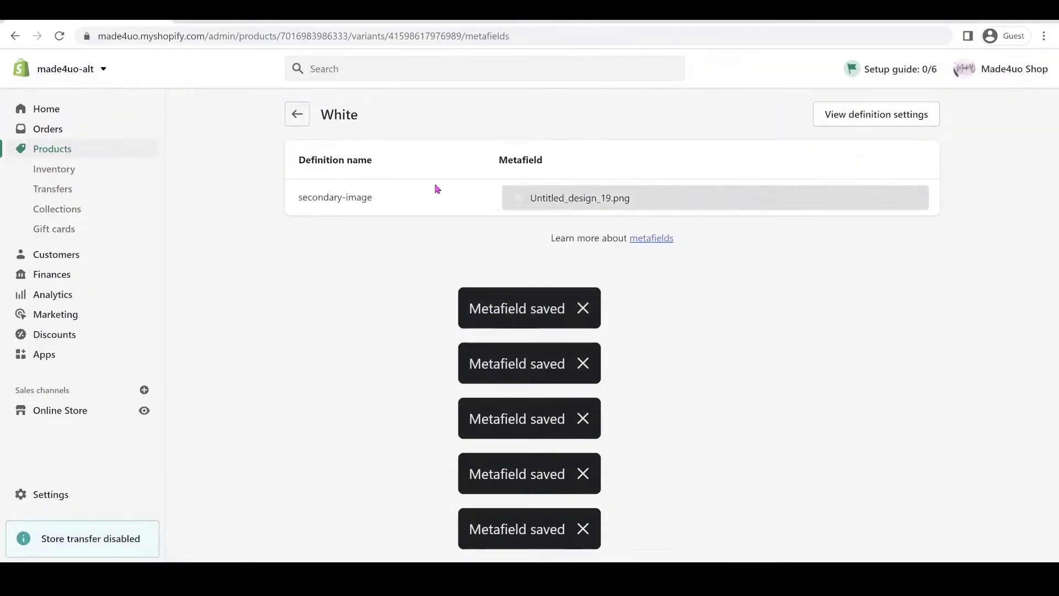
left_click(298, 115)
left_click(292, 115)
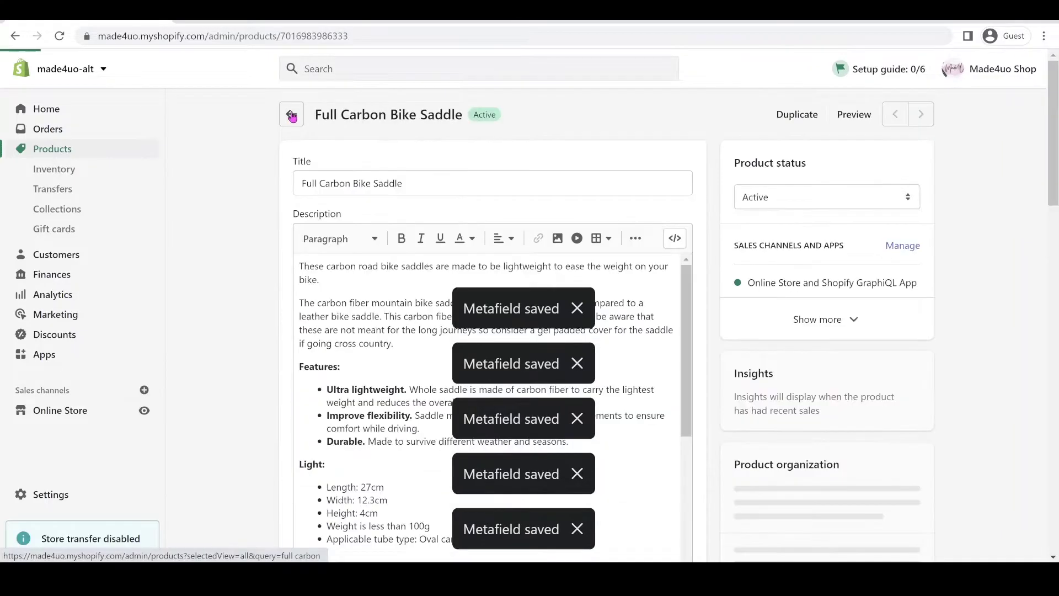
Reload the collections/biking storefront preview to show all six saddle colour cards at $52.00 USD.
left_click(292, 115)
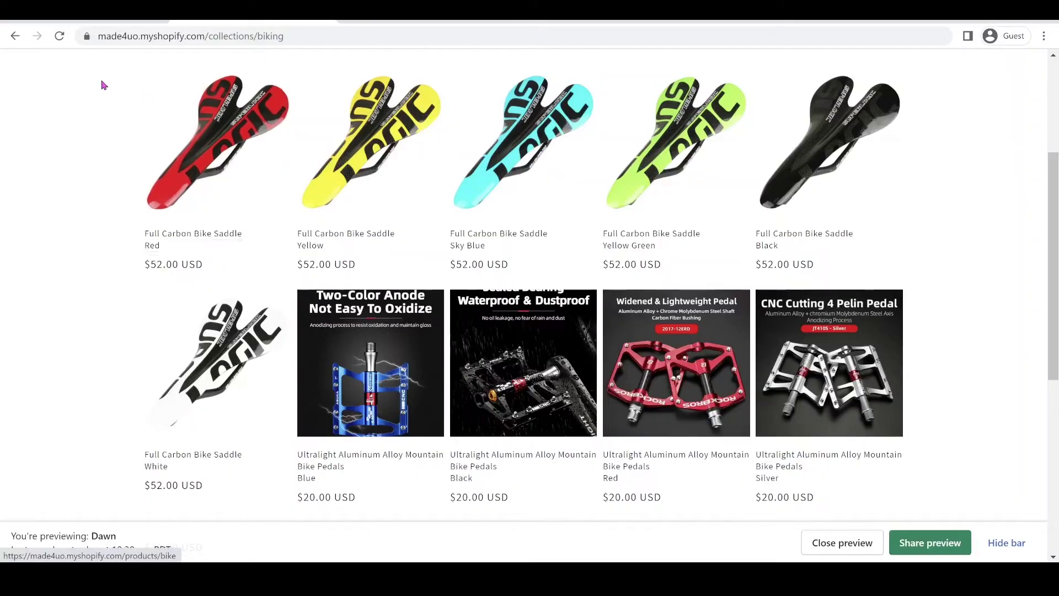
left_click(59, 36)
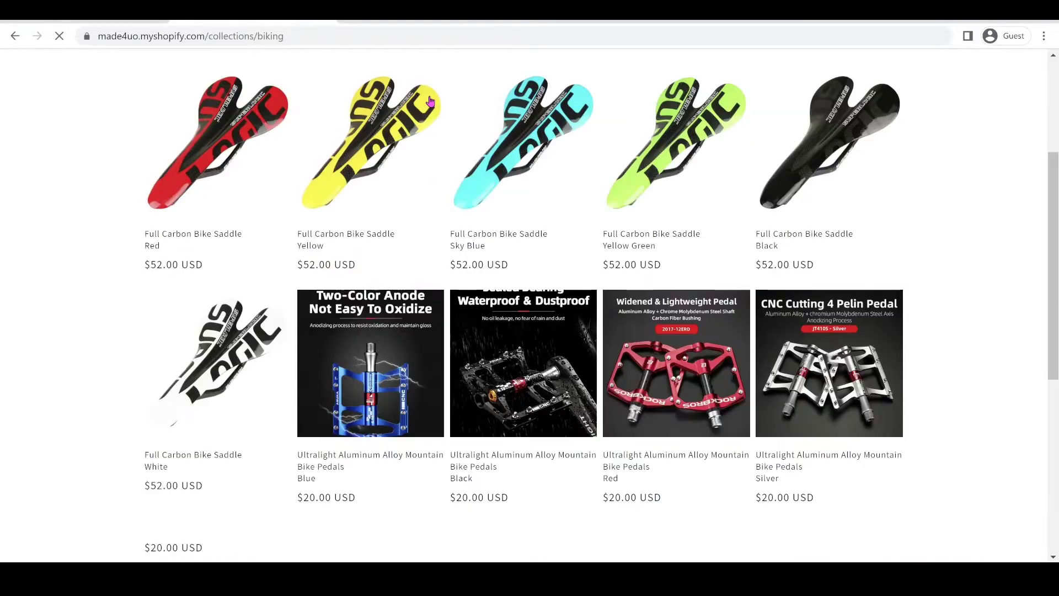